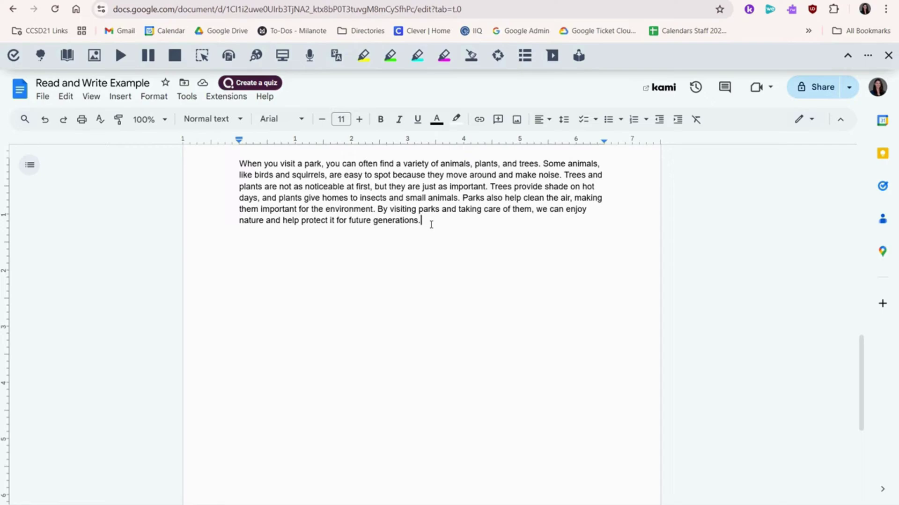
# - Select the park paragraph, read it aloud with Read&Write Play, then stop playback
pyautogui.moveTo(429, 223); pyautogui.dragTo(228, 166)
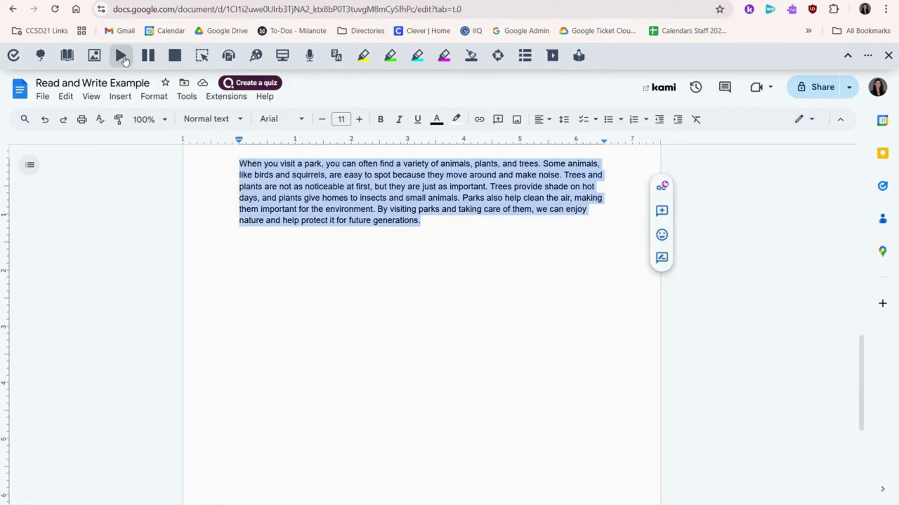
pyautogui.click(123, 60)
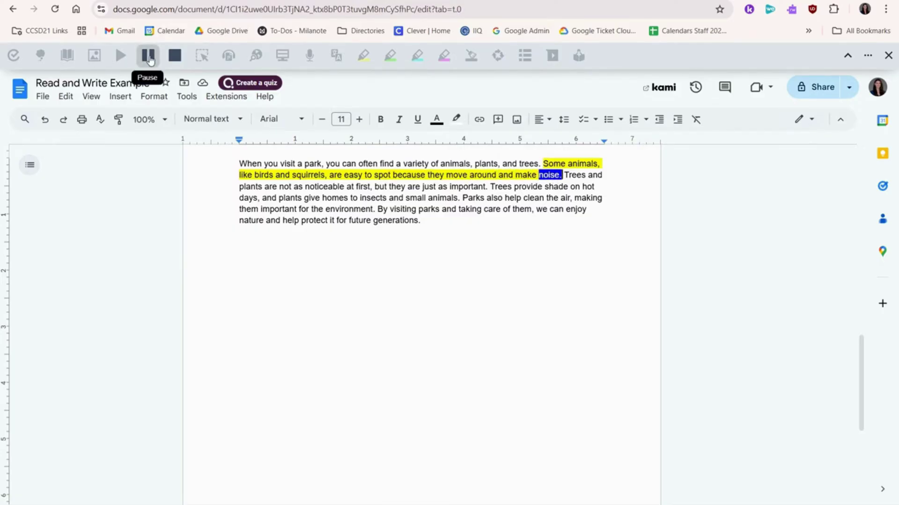
pyautogui.click(174, 56)
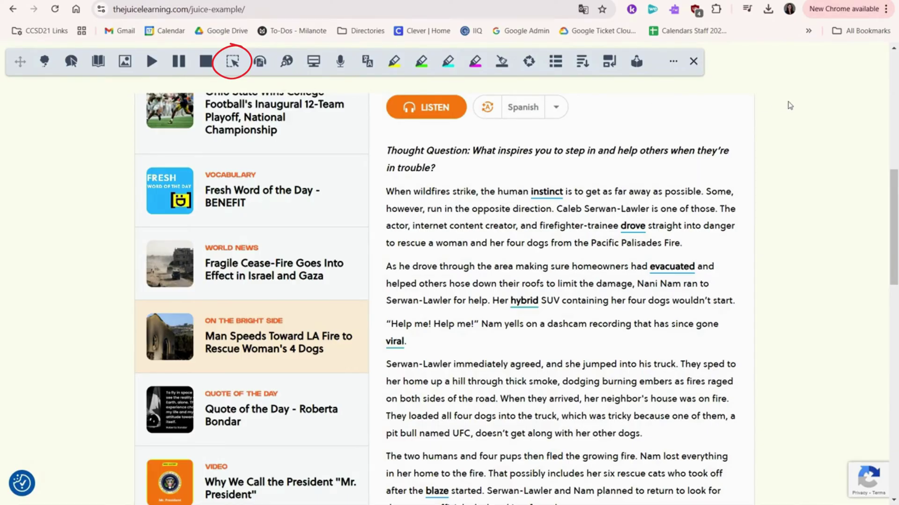
# - Install the Screenshot reader extension from its Chrome Web Store page and return to the article
pyautogui.click(232, 63)
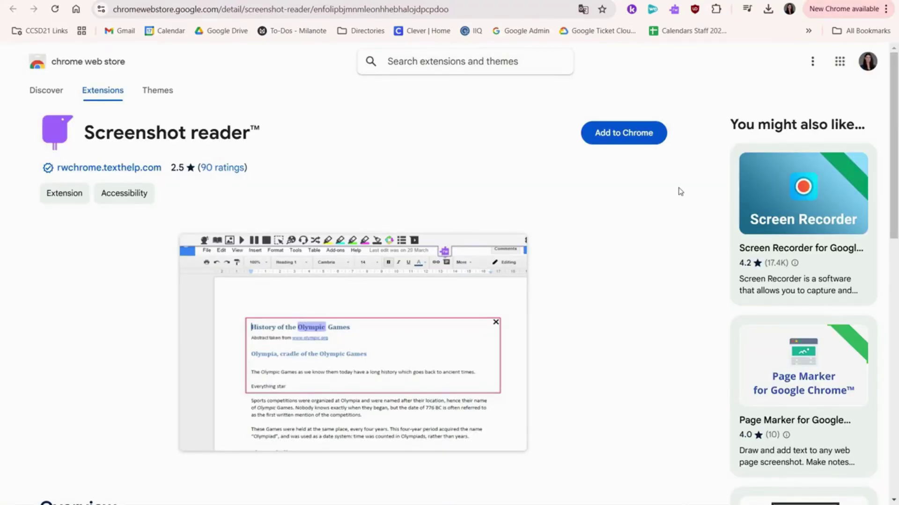
pyautogui.click(646, 143)
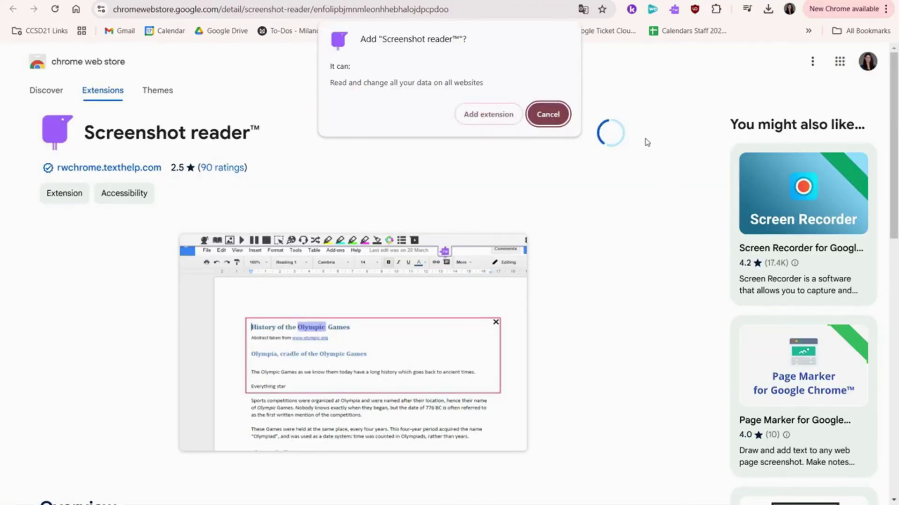
pyautogui.click(487, 116)
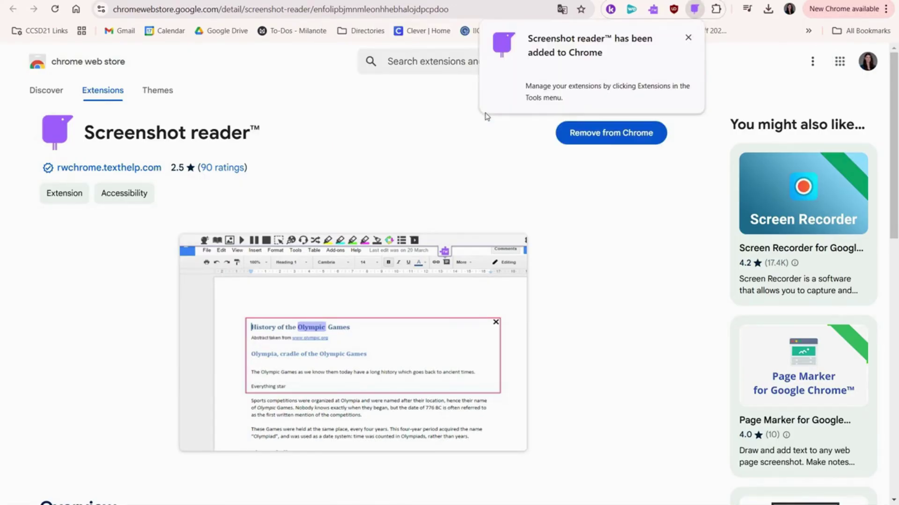
pyautogui.click(688, 38)
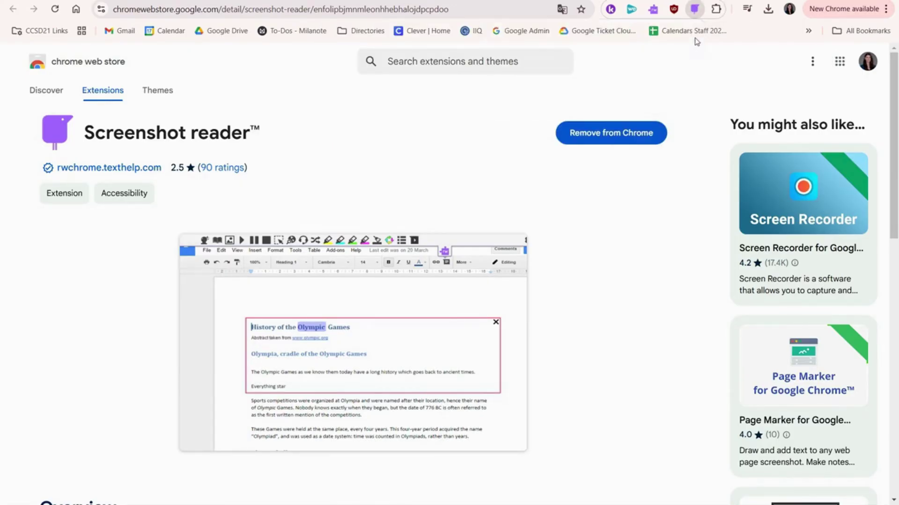
pyautogui.click(405, 1)
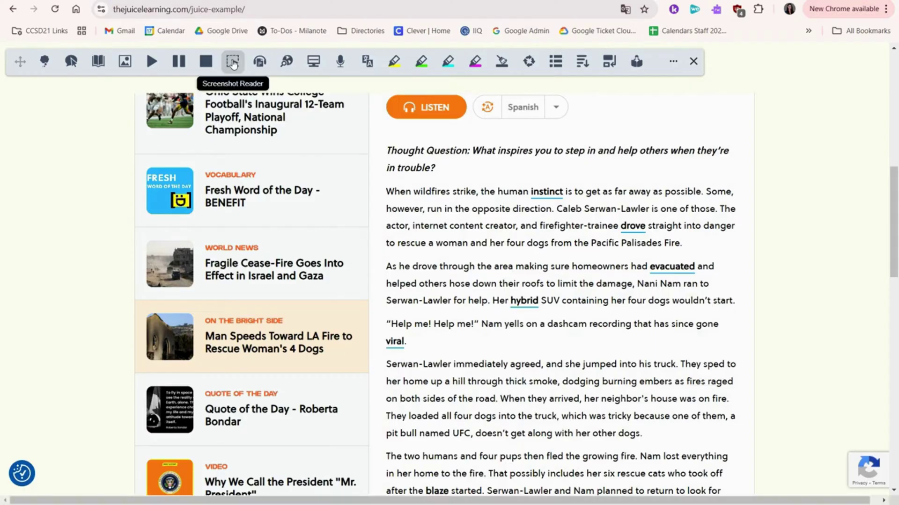
# - Capture the Thought Question line with Screenshot Reader so it is read aloud
pyautogui.click(233, 63)
pyautogui.moveTo(384, 143); pyautogui.dragTo(752, 257)
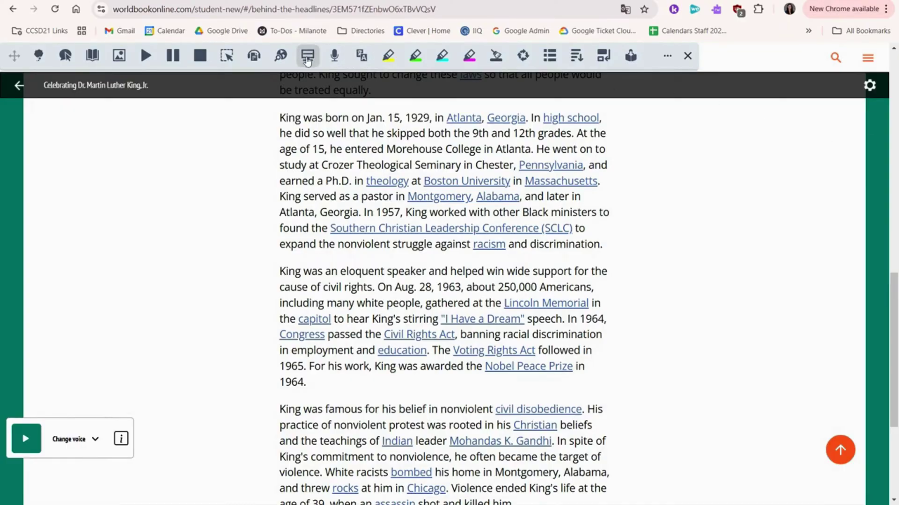
# - Turn on Screen Masking and try red, dark blue and light blue backgrounds before returning to black
pyautogui.click(307, 55)
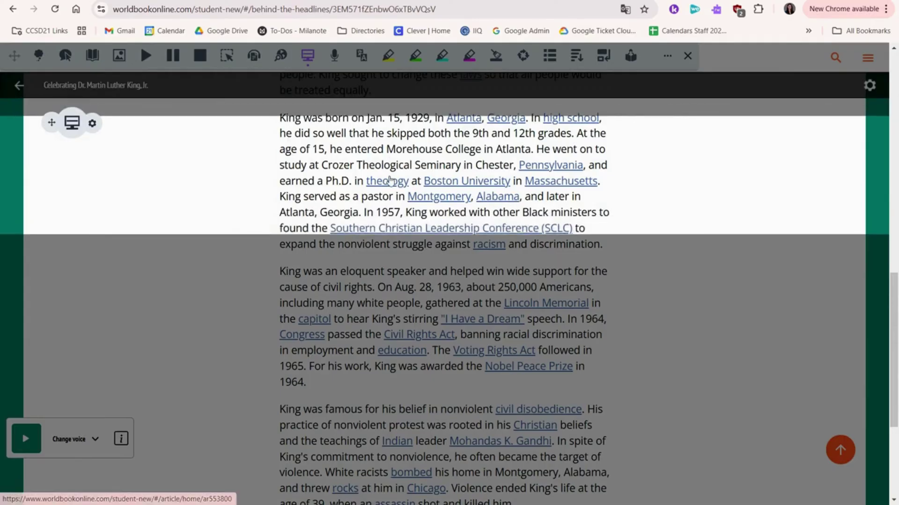
pyautogui.click(93, 123)
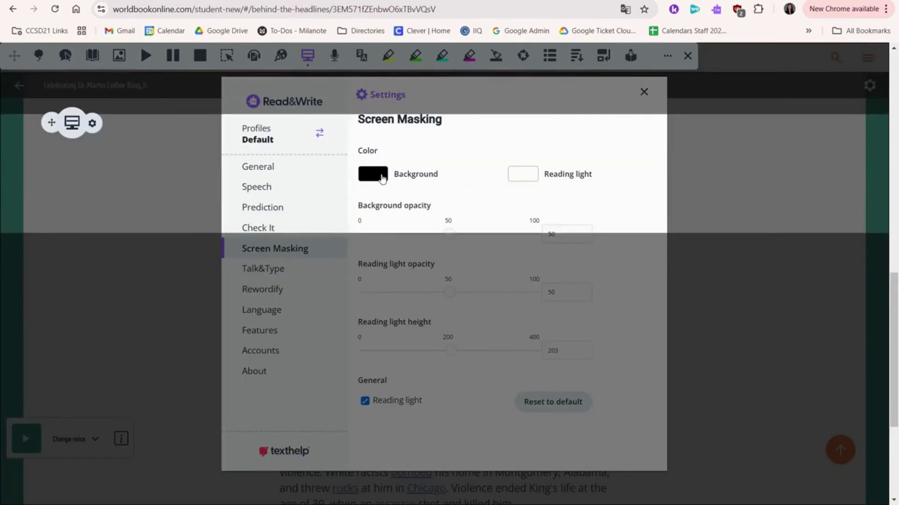
pyautogui.click(364, 175)
pyautogui.click(410, 200)
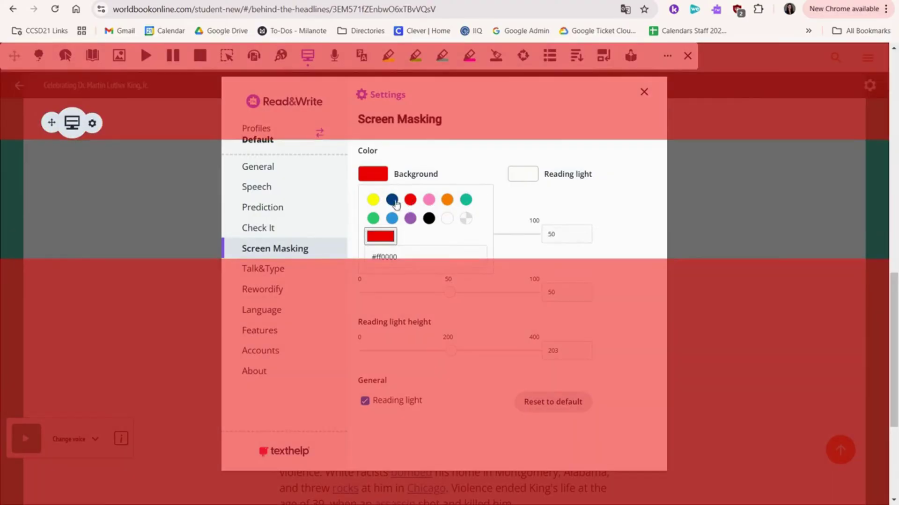
pyautogui.click(392, 200)
pyautogui.click(391, 219)
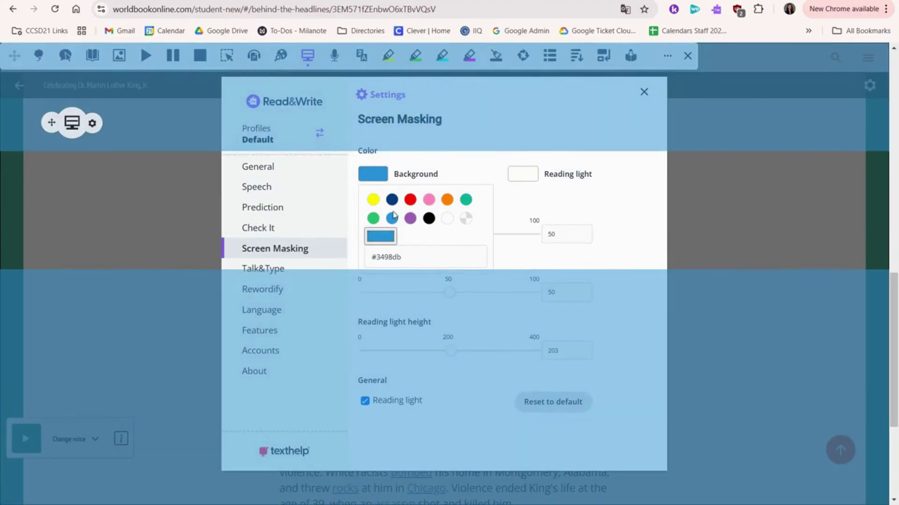
pyautogui.click(428, 219)
# - Try yellow and blue reading light colours, then set the reading light back to white
pyautogui.click(522, 174)
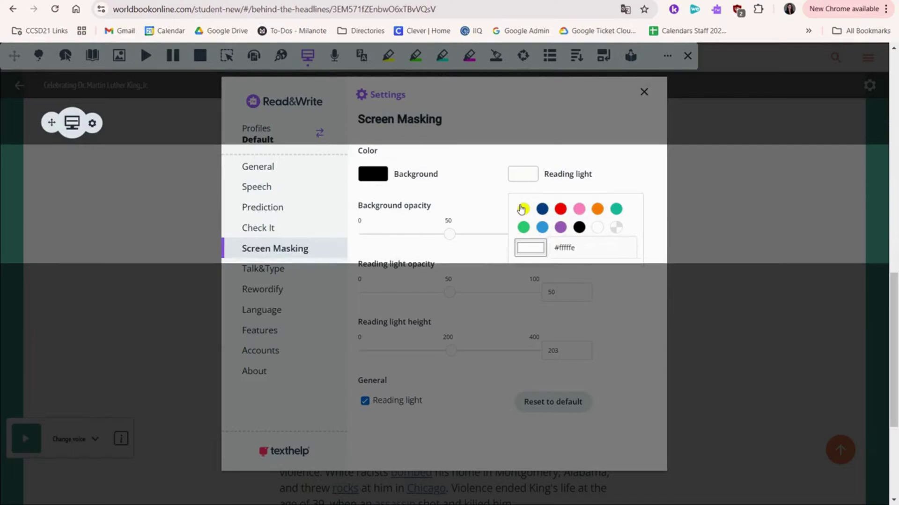
pyautogui.click(523, 207)
pyautogui.click(543, 210)
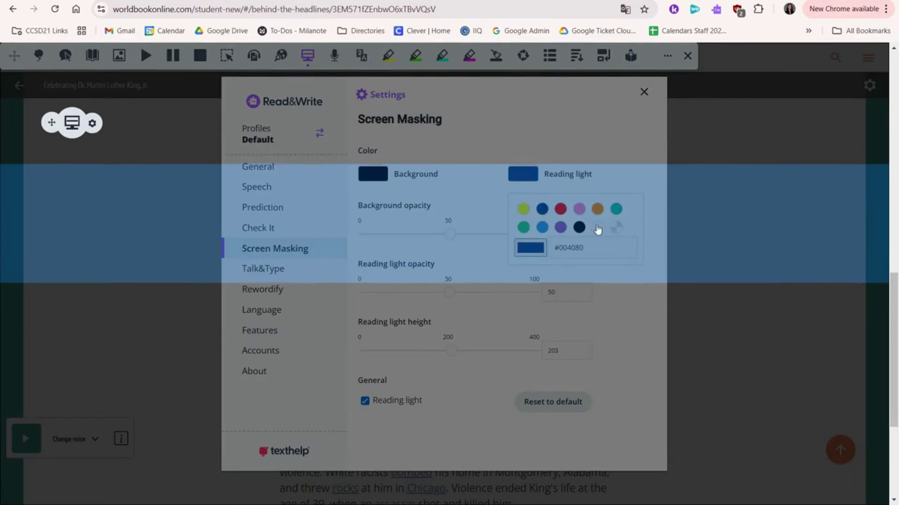
pyautogui.click(597, 227)
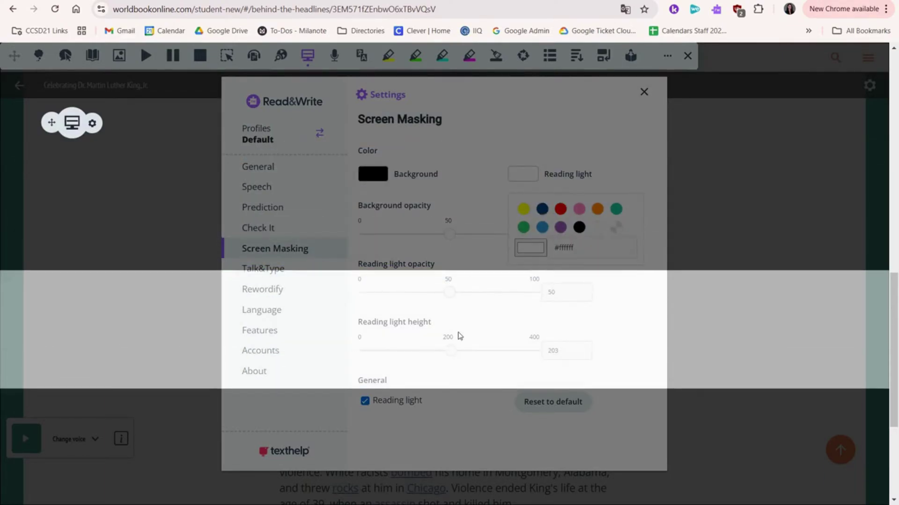
# - Shrink the reading light to a thin strip, close Settings and turn masking off
pyautogui.click(451, 353)
pyautogui.moveTo(451, 354); pyautogui.dragTo(373, 354)
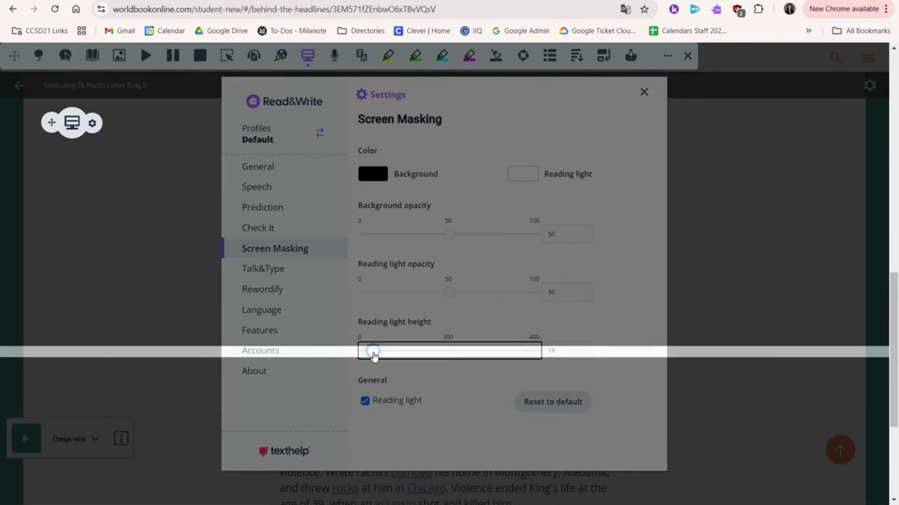
pyautogui.click(644, 92)
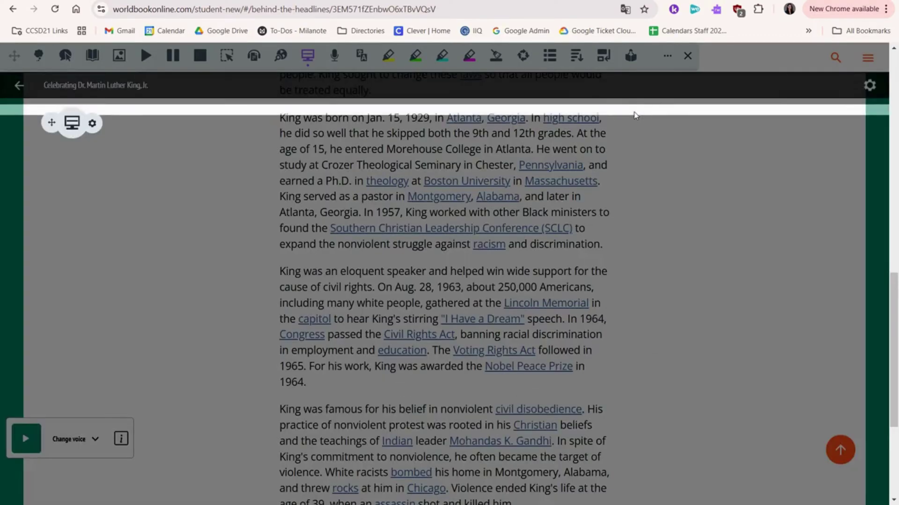
pyautogui.click(308, 56)
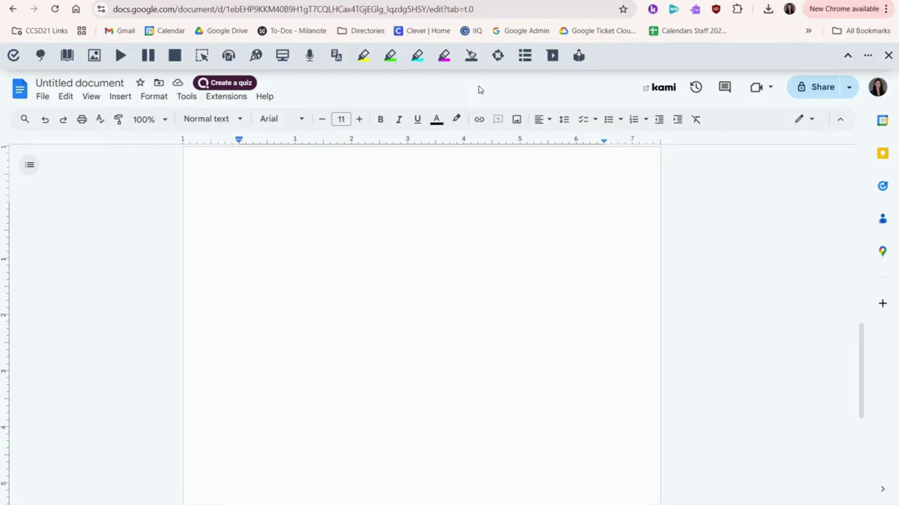
# - Dictate 'Technology is important for education' with Talk&Type in English (US), then close voice typing
pyautogui.click(309, 56)
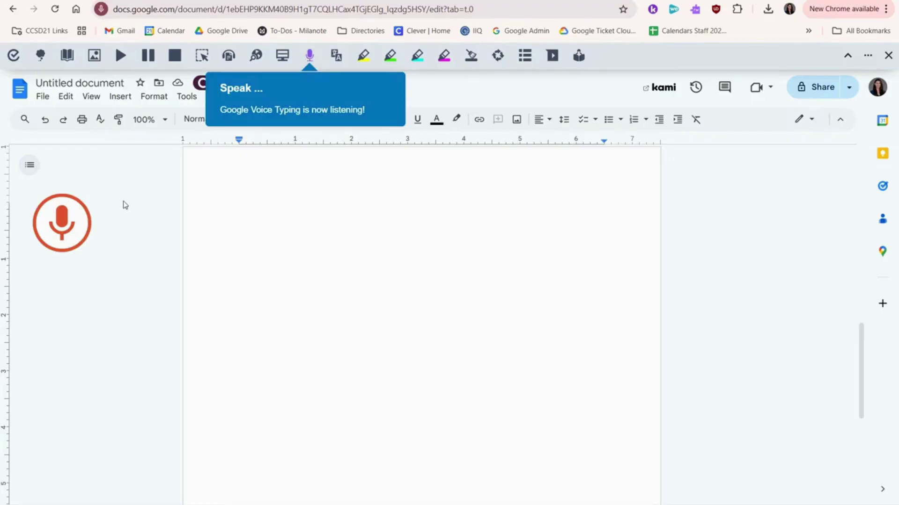
pyautogui.click(83, 226)
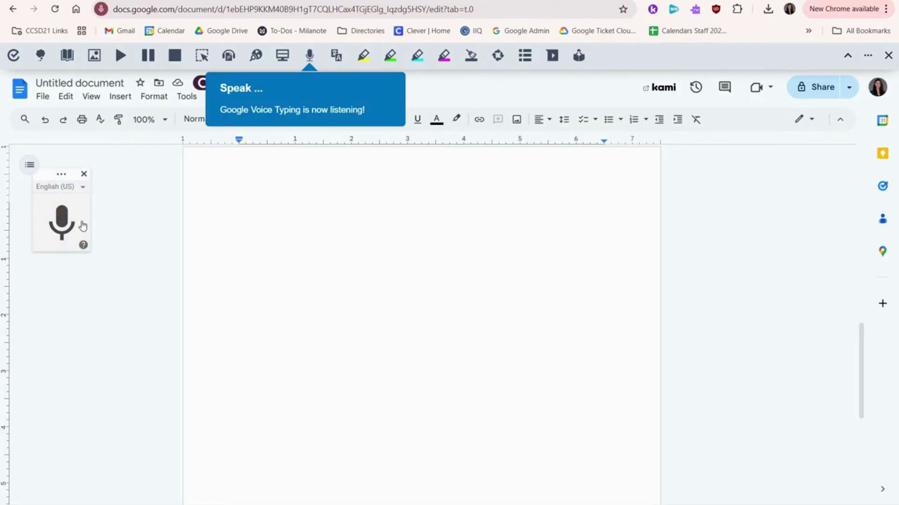
pyautogui.click(82, 188)
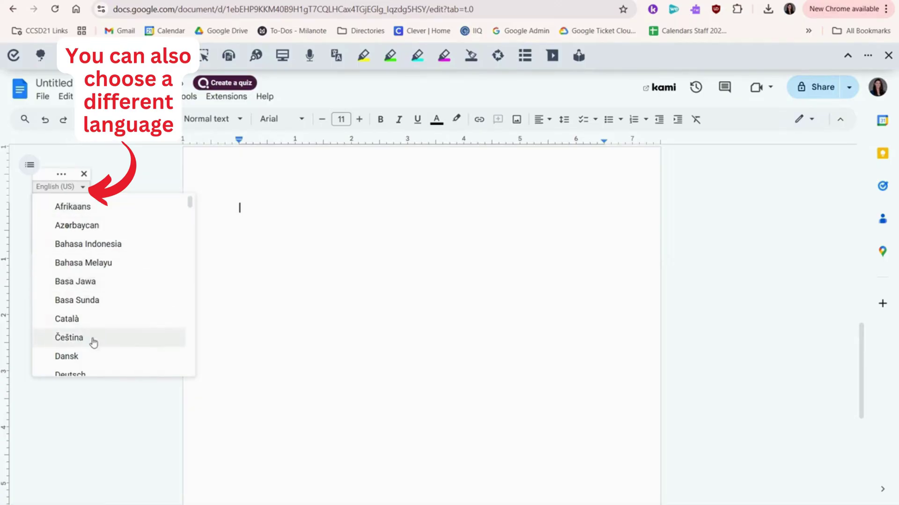
pyautogui.click(77, 187)
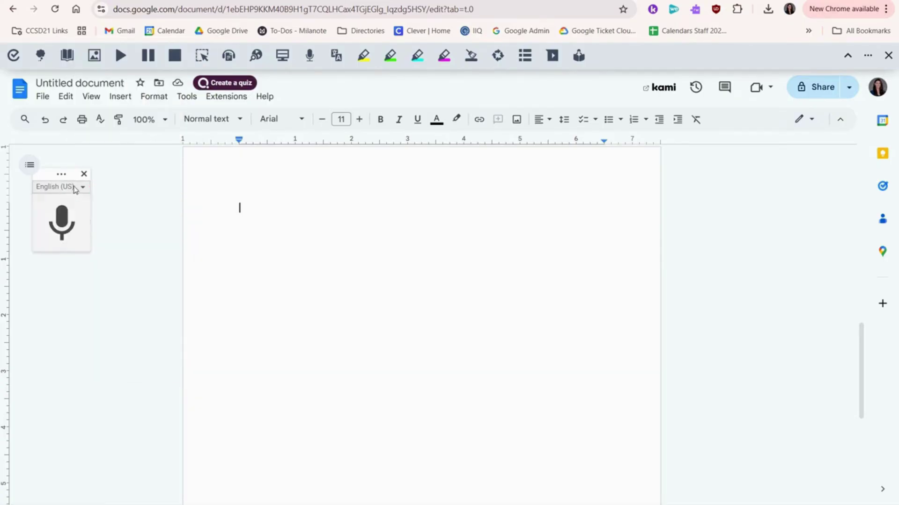
pyautogui.click(65, 227)
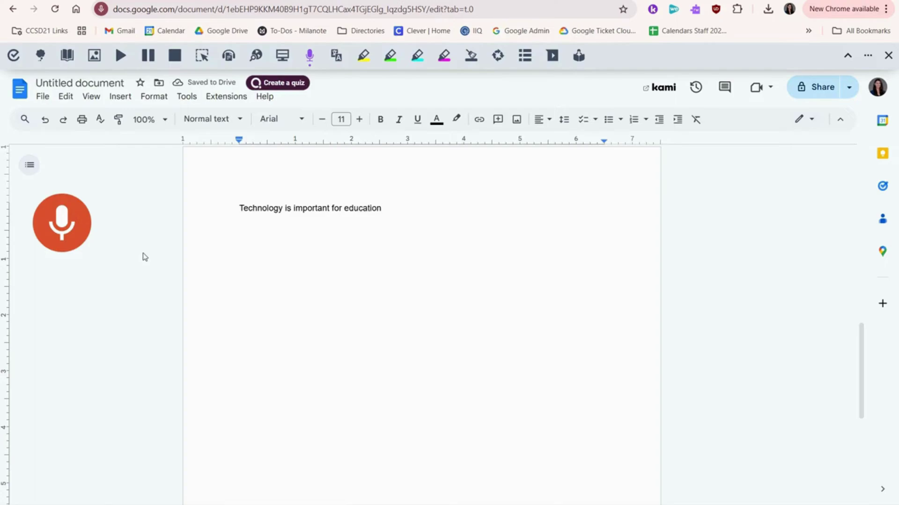
pyautogui.click(309, 55)
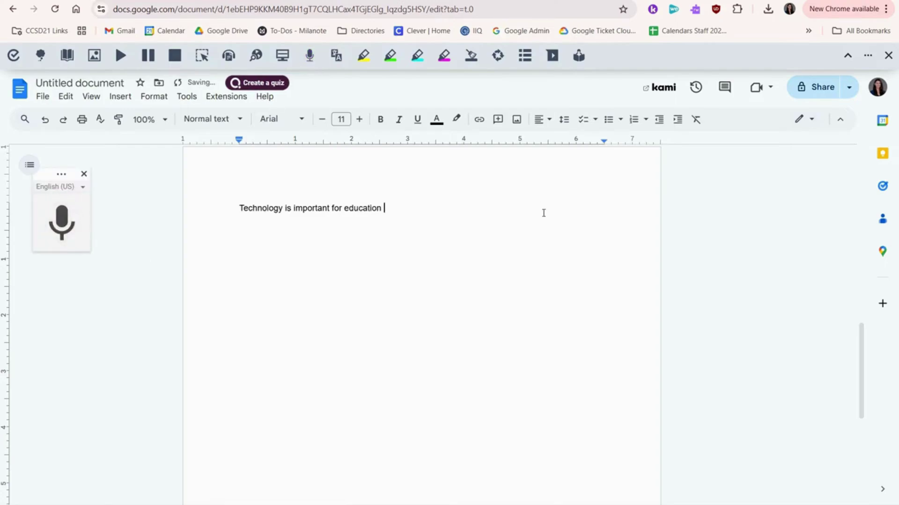
pyautogui.click(83, 175)
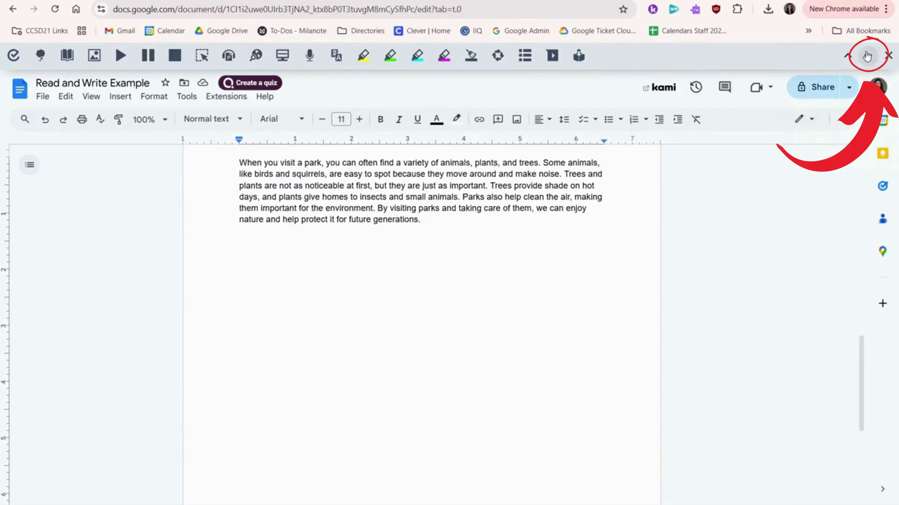
# - Confirm Russian as the Speech translation language, then translate the word 'animals'
pyautogui.click(868, 55)
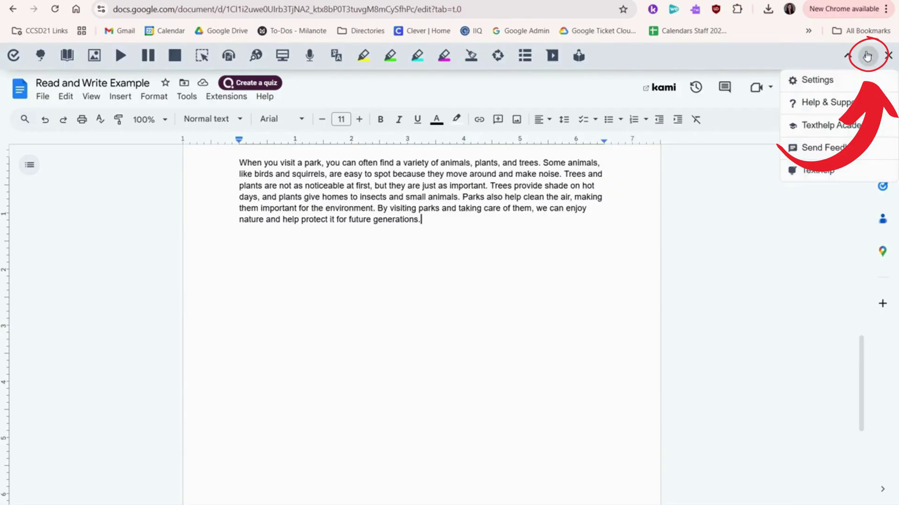
pyautogui.click(857, 79)
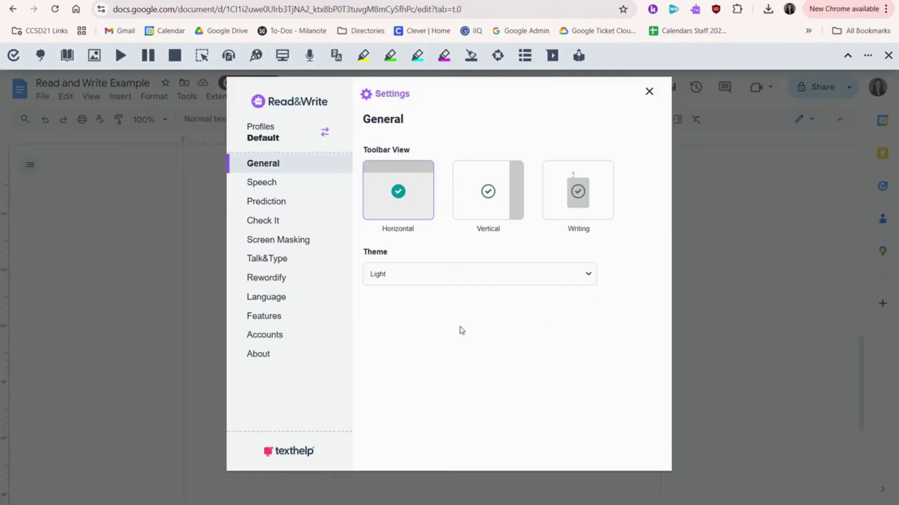
pyautogui.click(316, 192)
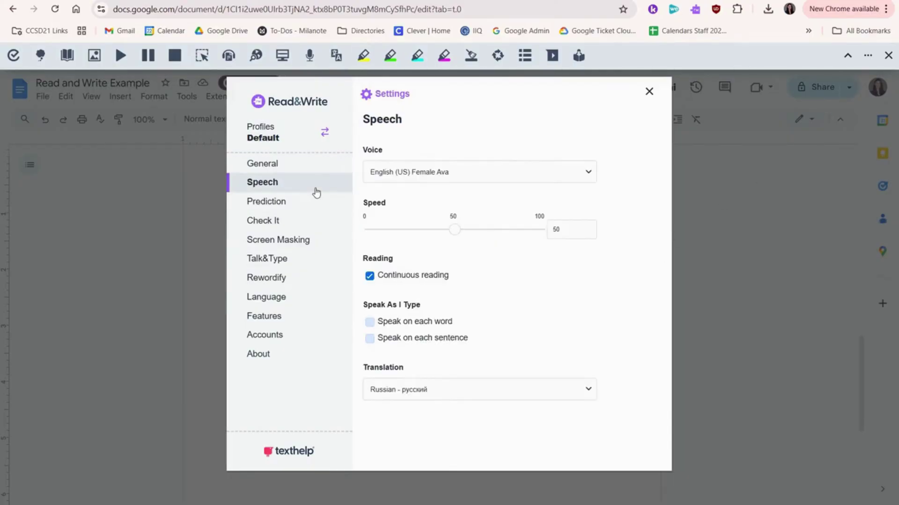
pyautogui.click(593, 394)
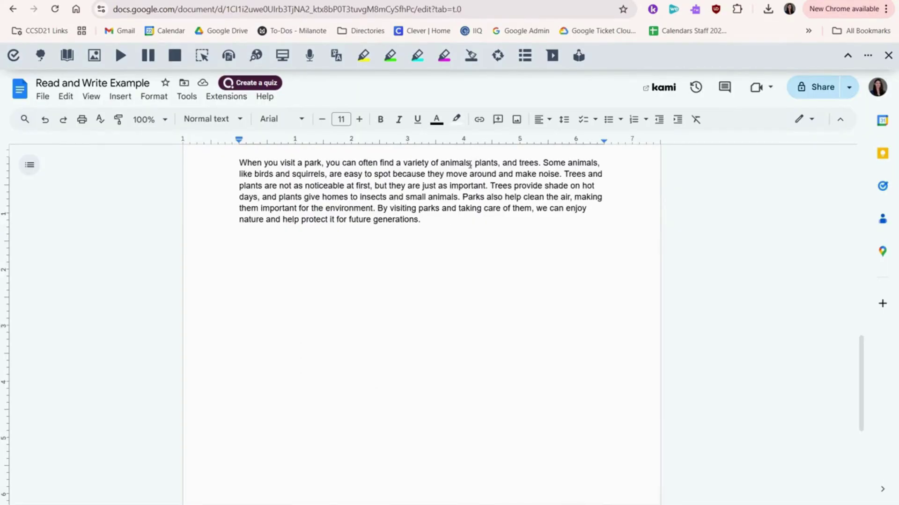
pyautogui.moveTo(470, 165); pyautogui.dragTo(441, 163)
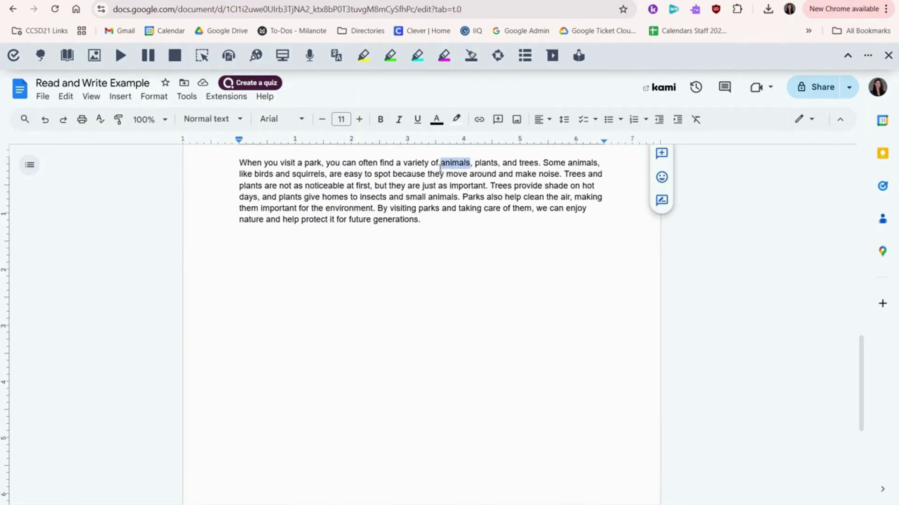
pyautogui.click(336, 56)
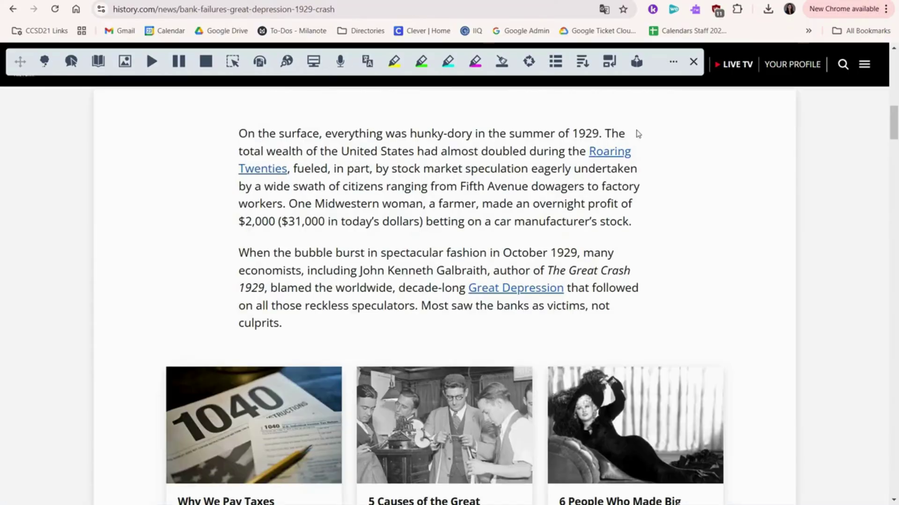
# - Apply the magenta highlighter to 'summer' and the green highlighter to 'citizens'
pyautogui.moveTo(555, 134); pyautogui.dragTo(508, 134)
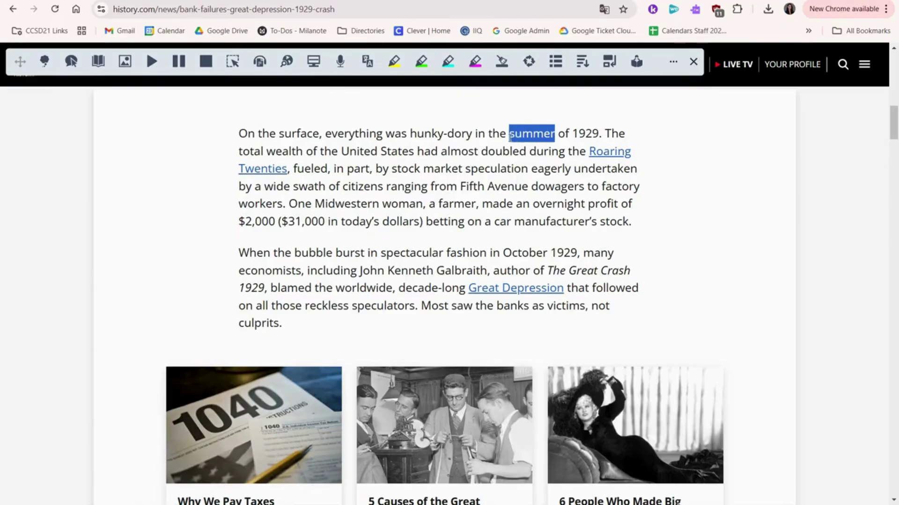
pyautogui.click(475, 62)
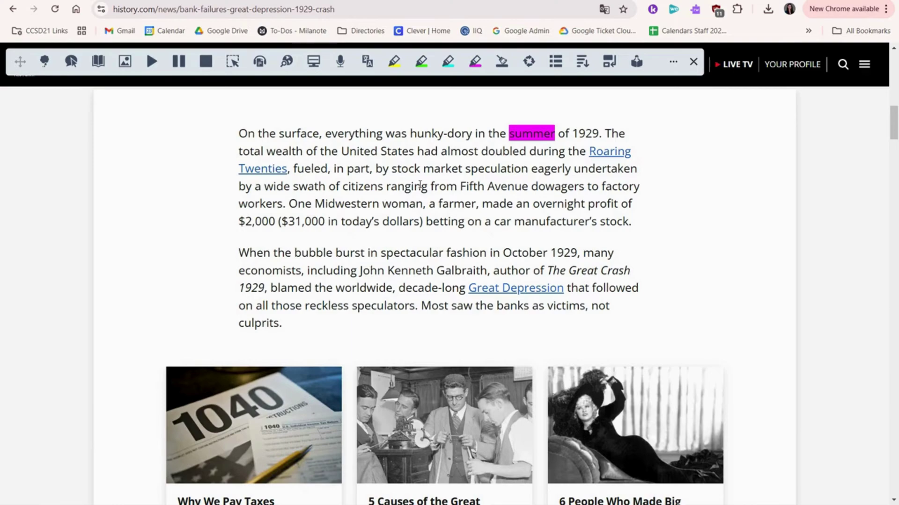
pyautogui.moveTo(383, 188); pyautogui.dragTo(343, 188)
pyautogui.click(420, 63)
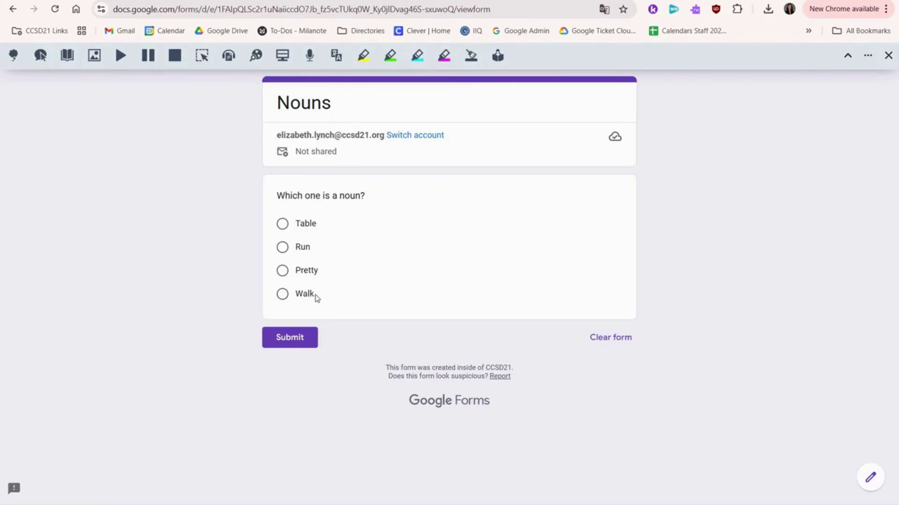
# - Highlight the quiz answers Walk, Pretty and Run in magenta
pyautogui.moveTo(317, 298); pyautogui.dragTo(296, 300)
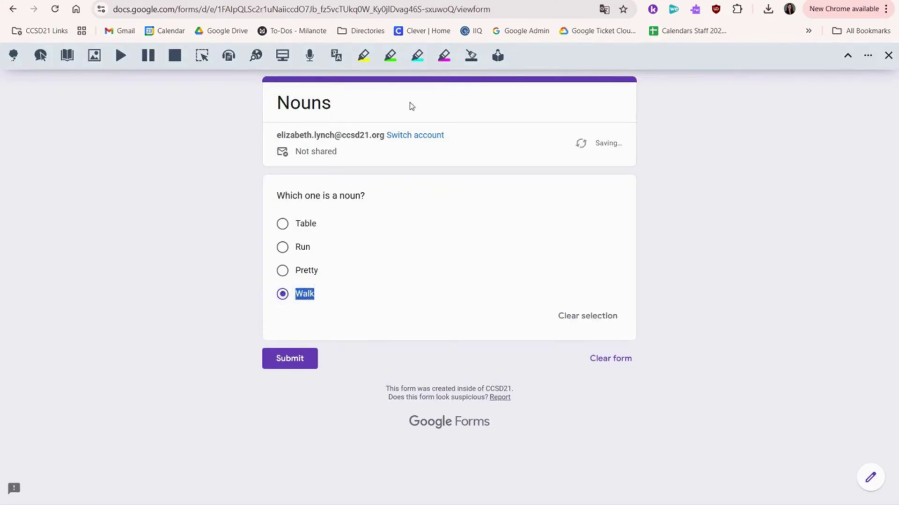
pyautogui.click(444, 55)
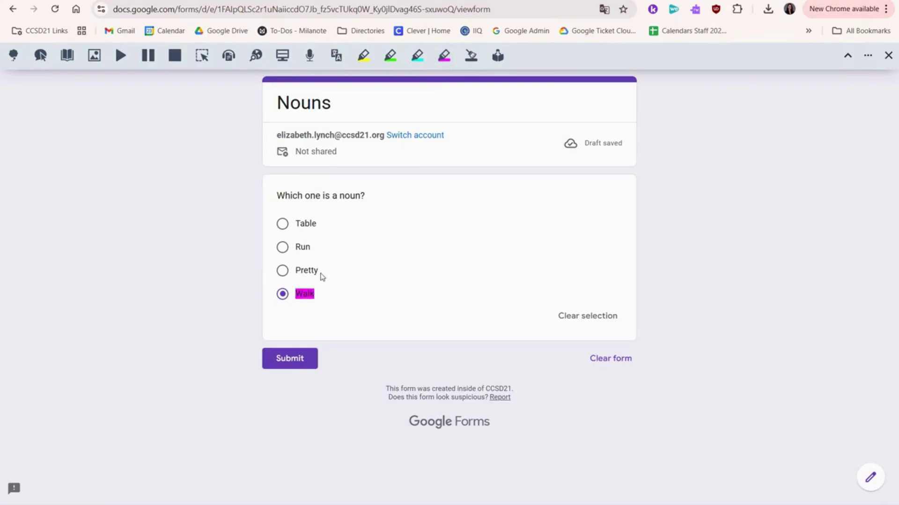
pyautogui.moveTo(319, 275); pyautogui.dragTo(296, 277)
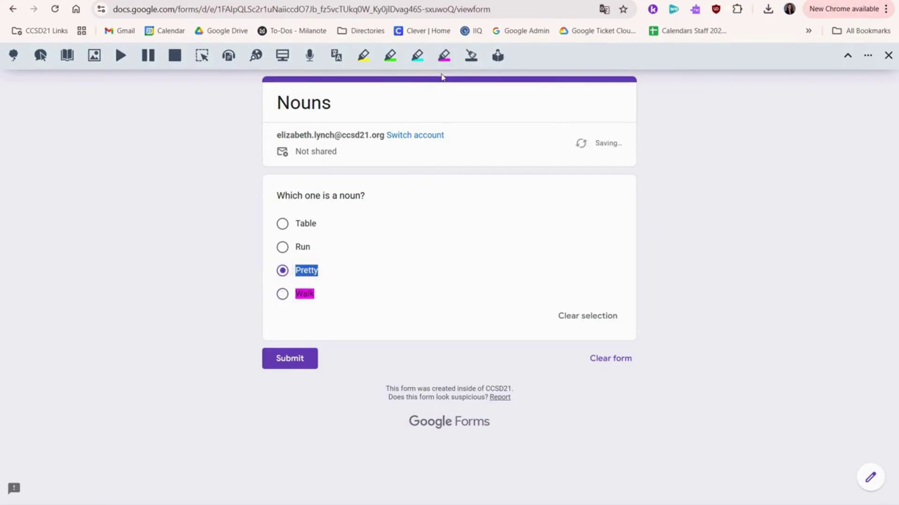
pyautogui.click(443, 55)
pyautogui.moveTo(312, 252); pyautogui.dragTo(295, 248)
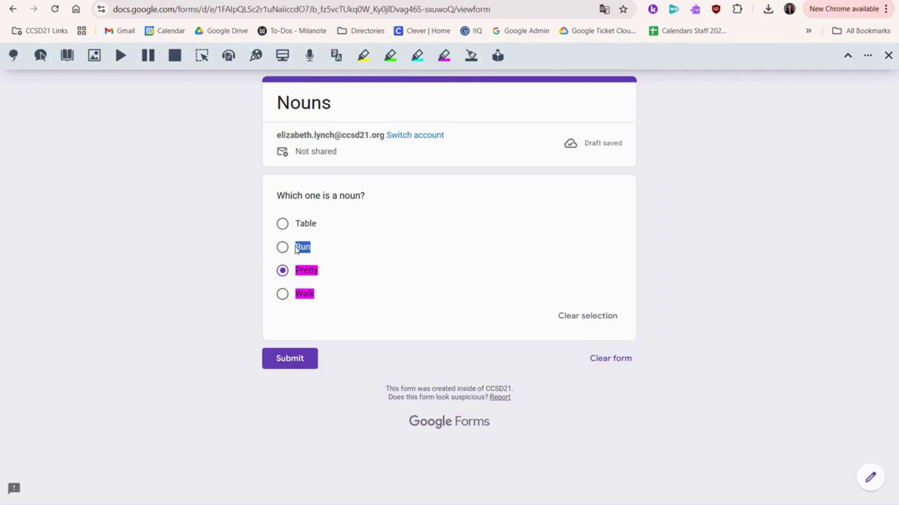
pyautogui.click(450, 58)
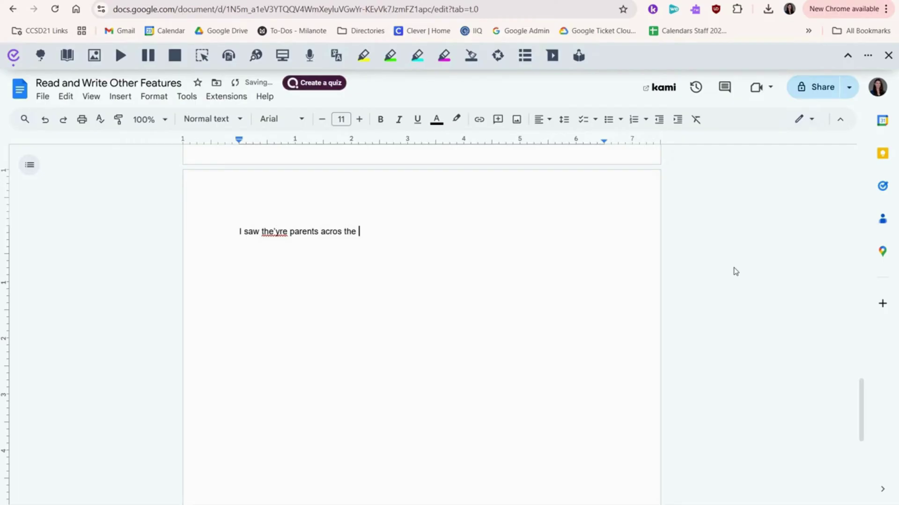
# - End the sentence with 'street.' and use Check It to correct the'yre to their and acros to across
pyautogui.write('street.')
pyautogui.click(275, 237)
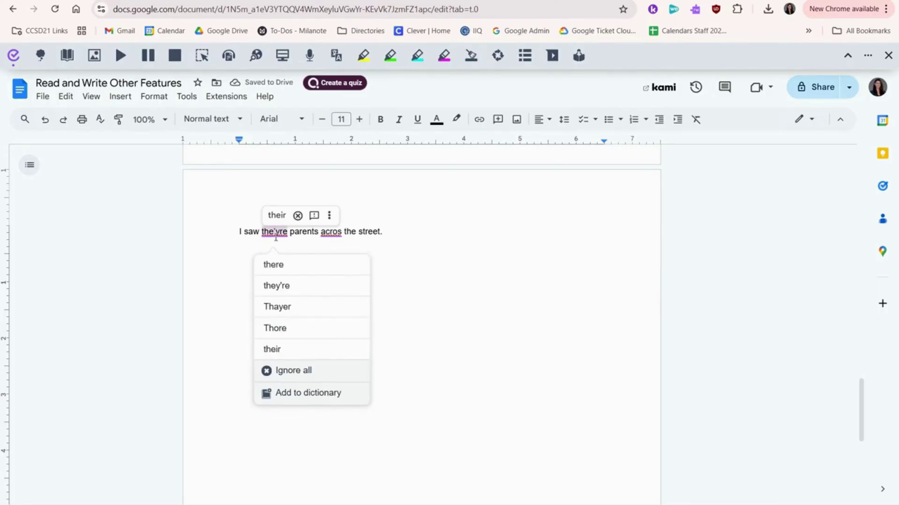
pyautogui.click(300, 347)
pyautogui.click(332, 240)
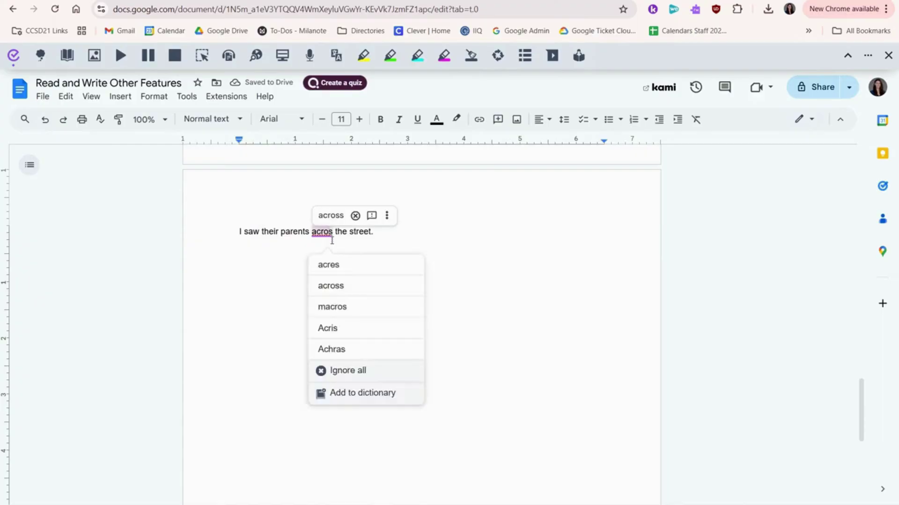
pyautogui.click(345, 286)
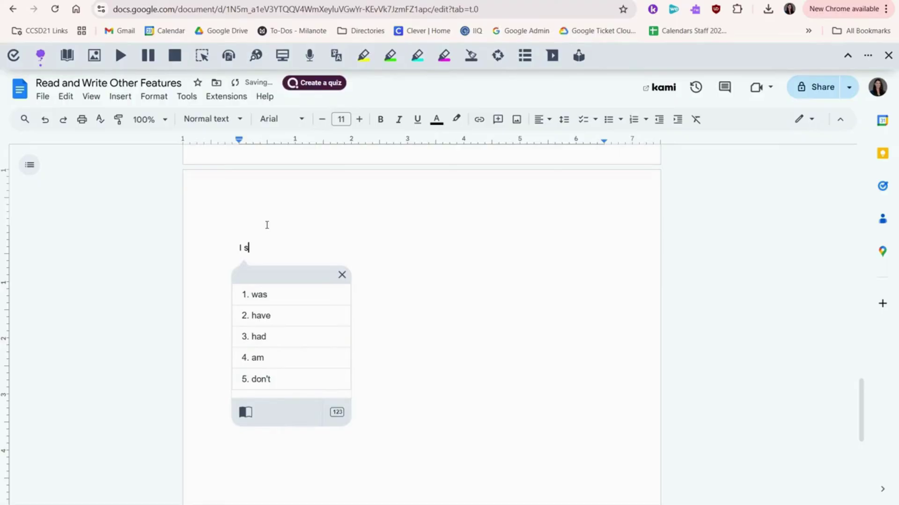
# - Write 'I saw their parents' using word prediction for 'their' and 'parents'
pyautogui.write('saw the')
pyautogui.write('i')
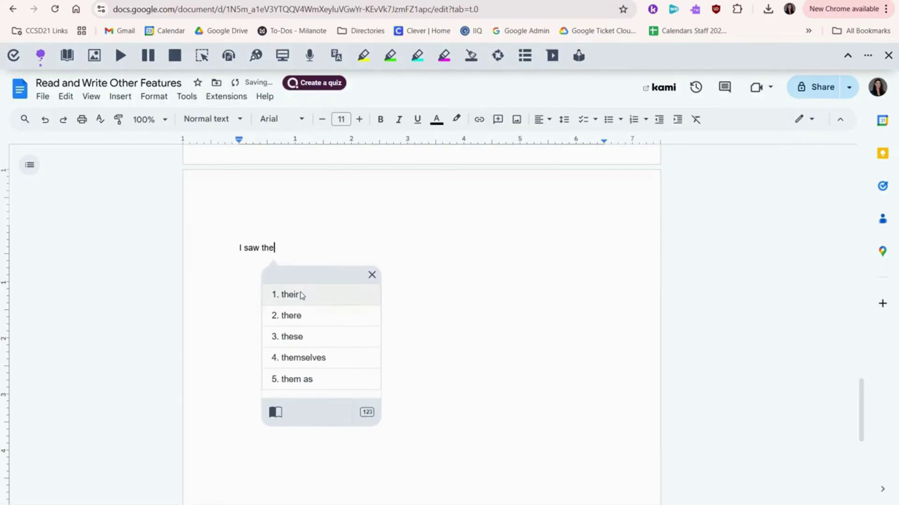
pyautogui.click(300, 296)
pyautogui.write('pa')
pyautogui.click(349, 297)
pyautogui.write('a')
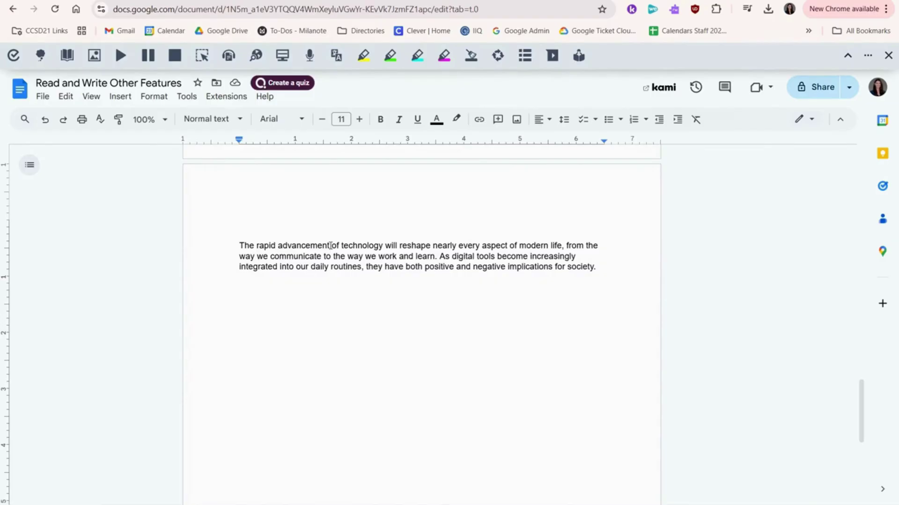
# - Look up 'advancement', then show picture and dictionary definitions of 'rapid' with the picture panel moved aside
pyautogui.moveTo(329, 245); pyautogui.dragTo(281, 247)
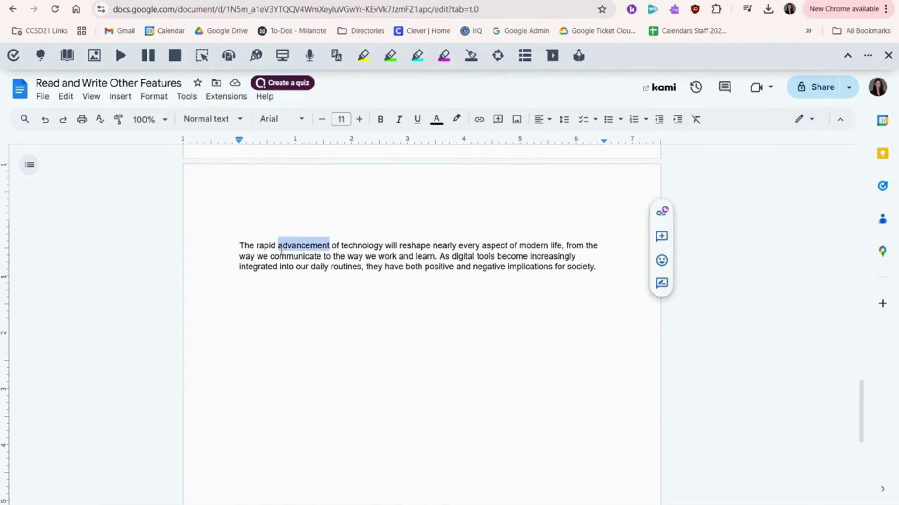
pyautogui.click(67, 56)
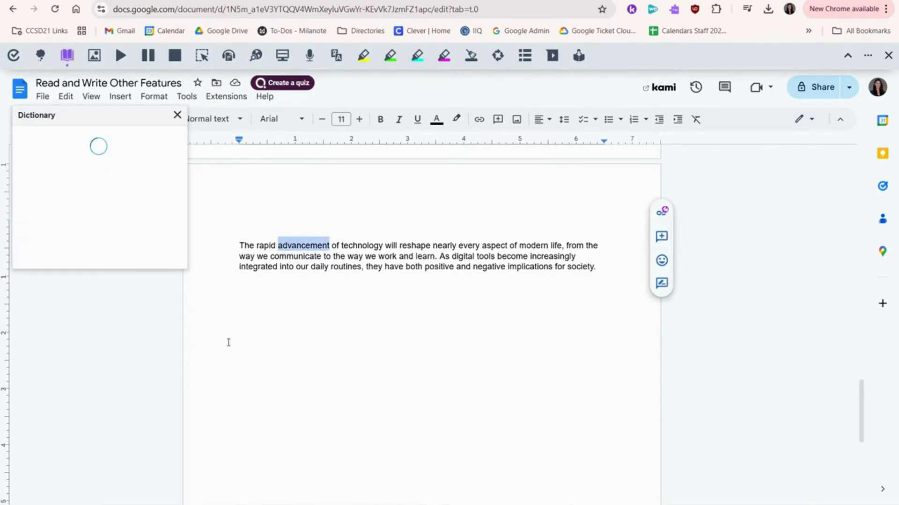
pyautogui.doubleClick(257, 247)
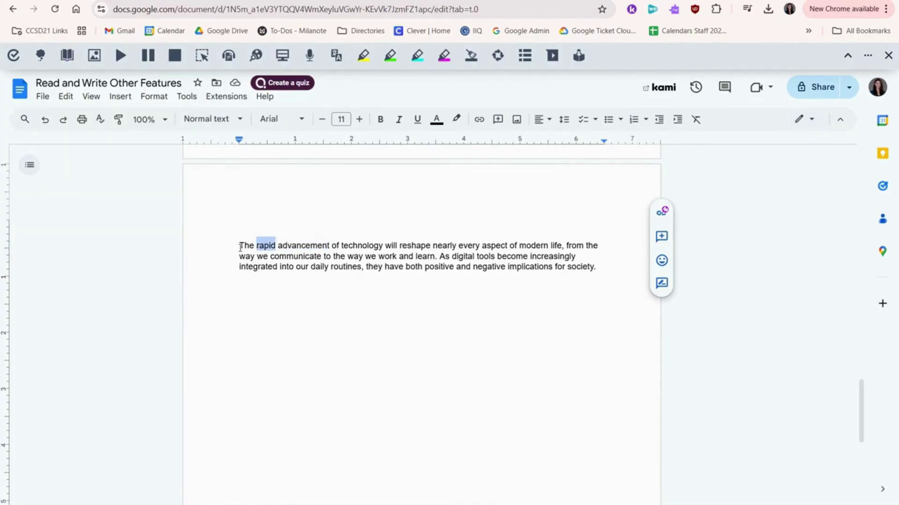
pyautogui.click(94, 55)
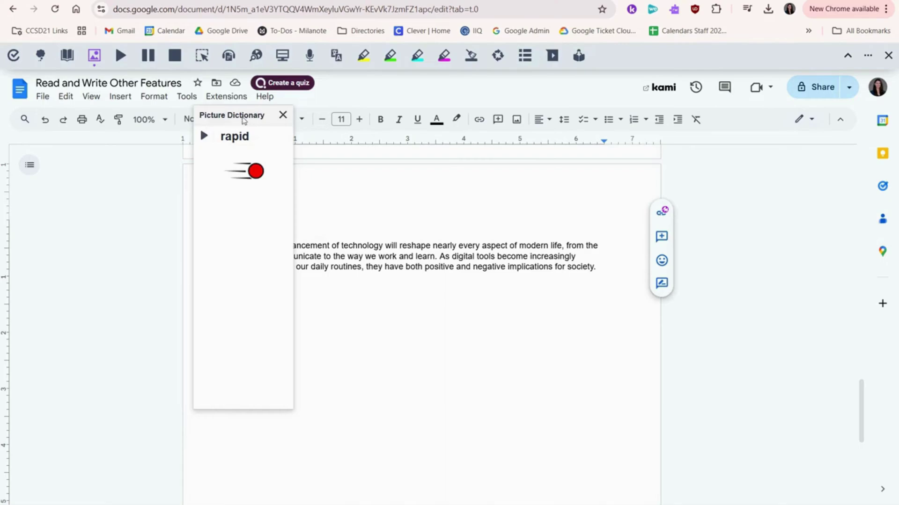
pyautogui.moveTo(243, 121); pyautogui.dragTo(739, 117)
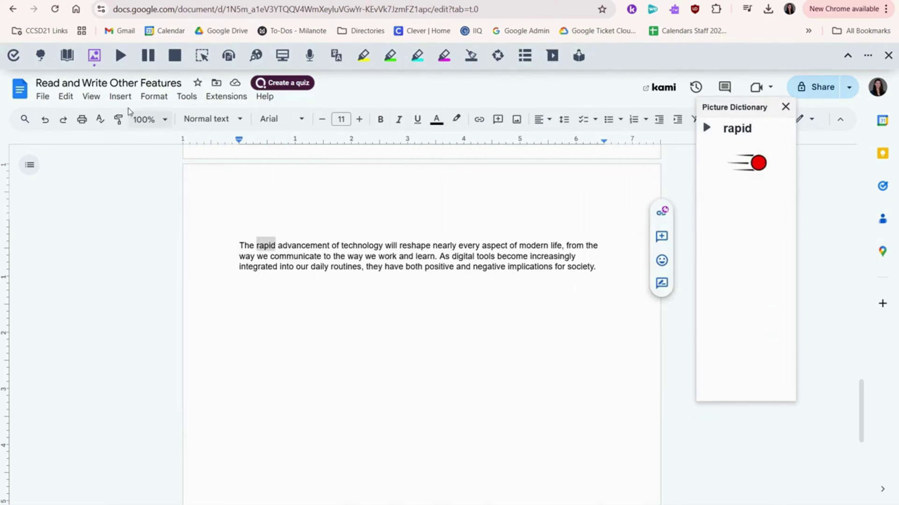
pyautogui.click(67, 55)
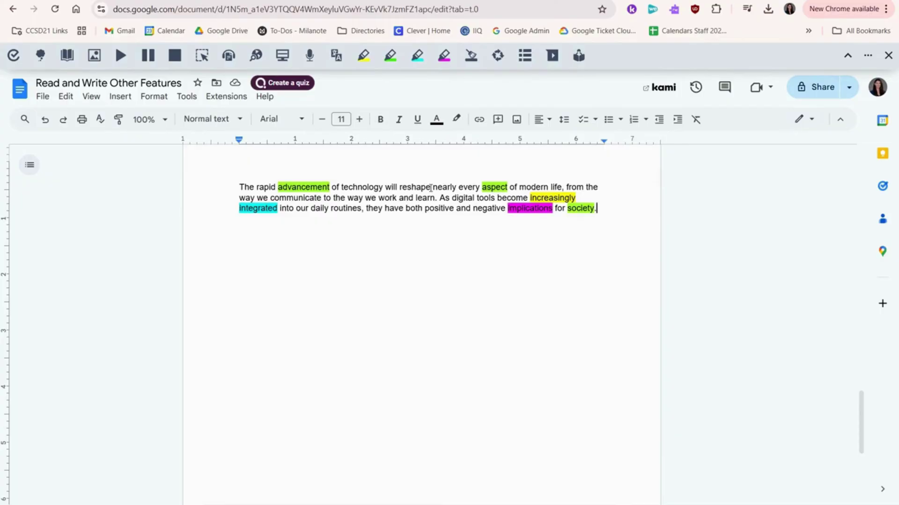
# - Highlight 'reshape' in yellow and collect the highlights into a new document
pyautogui.moveTo(430, 188); pyautogui.dragTo(400, 189)
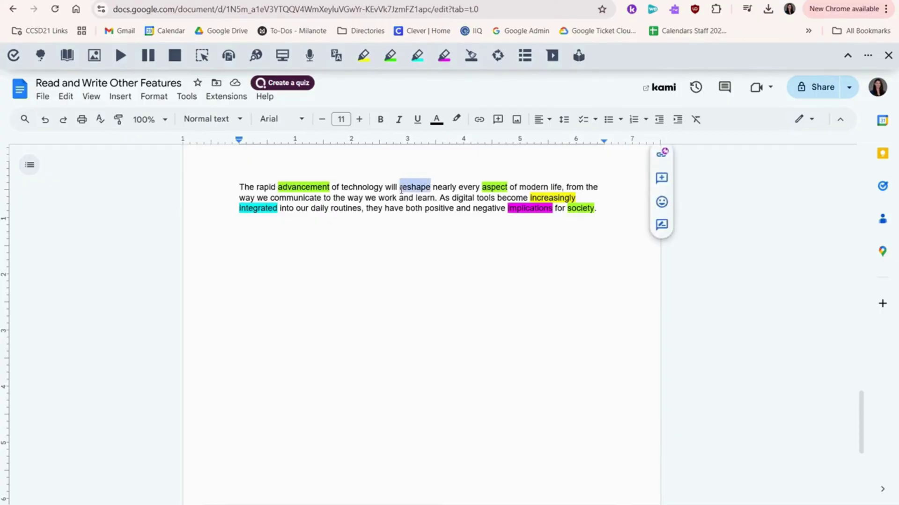
pyautogui.click(363, 55)
pyautogui.click(615, 227)
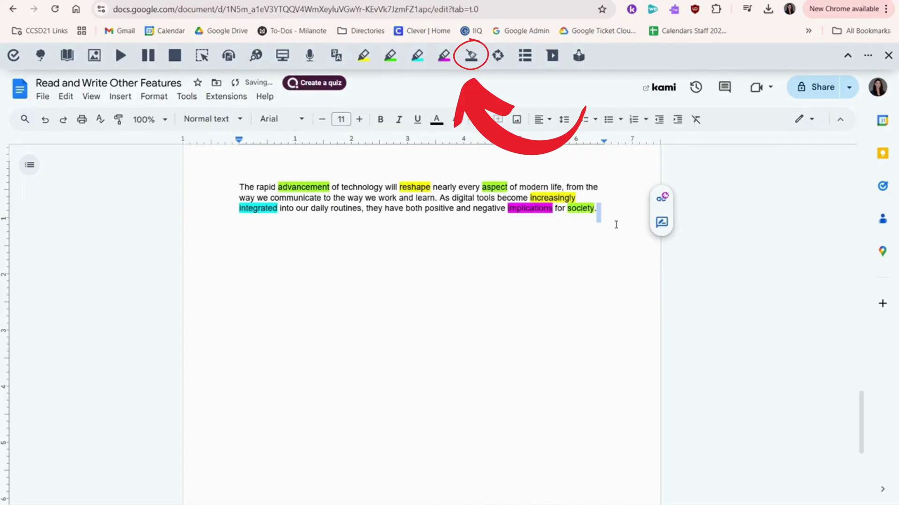
pyautogui.click(499, 57)
pyautogui.click(486, 364)
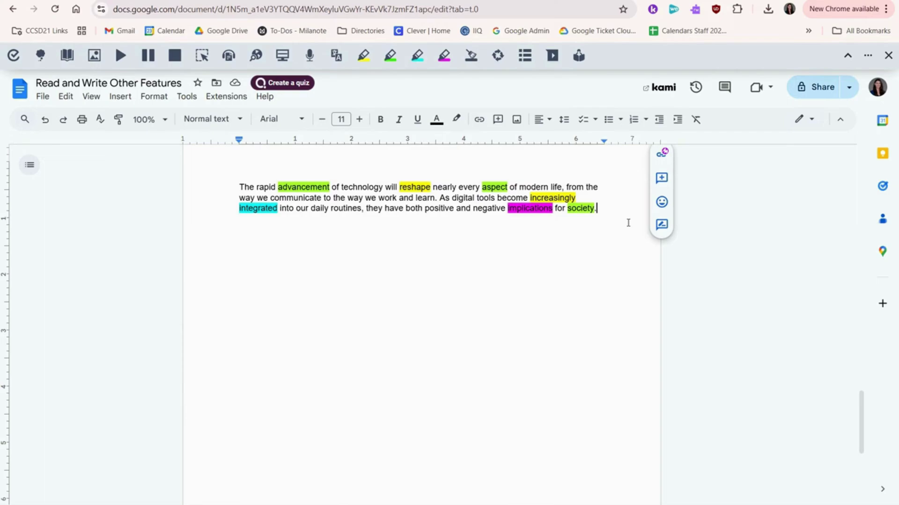
# - Build a vocabulary list from highlights of all colours and scroll through it
pyautogui.click(525, 55)
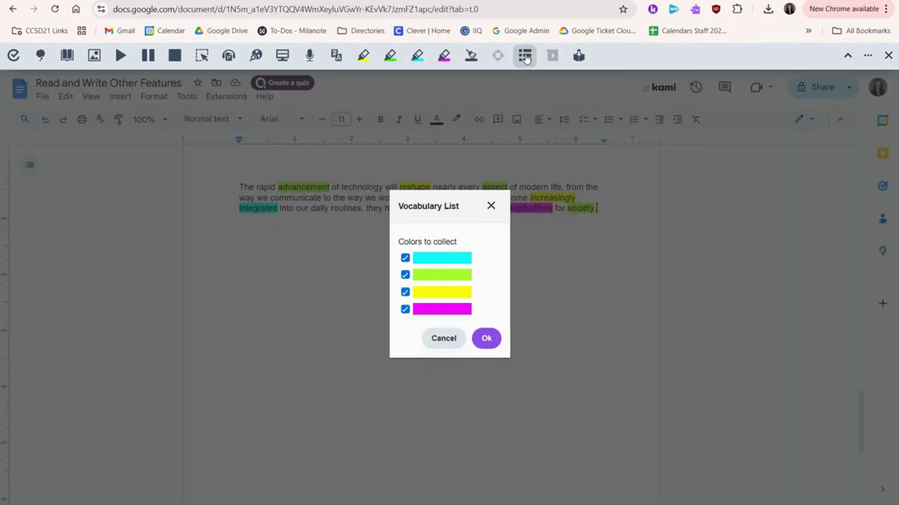
pyautogui.click(486, 338)
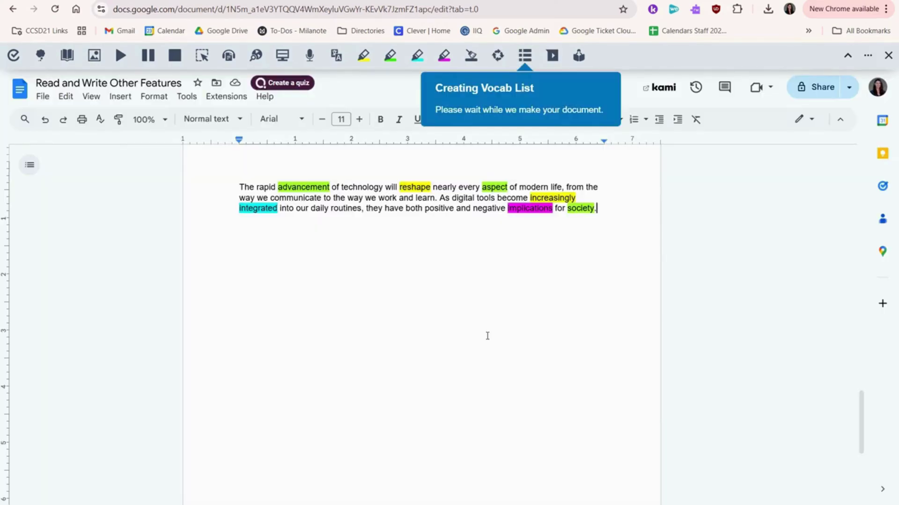
pyautogui.scroll(-5, 763, 327)
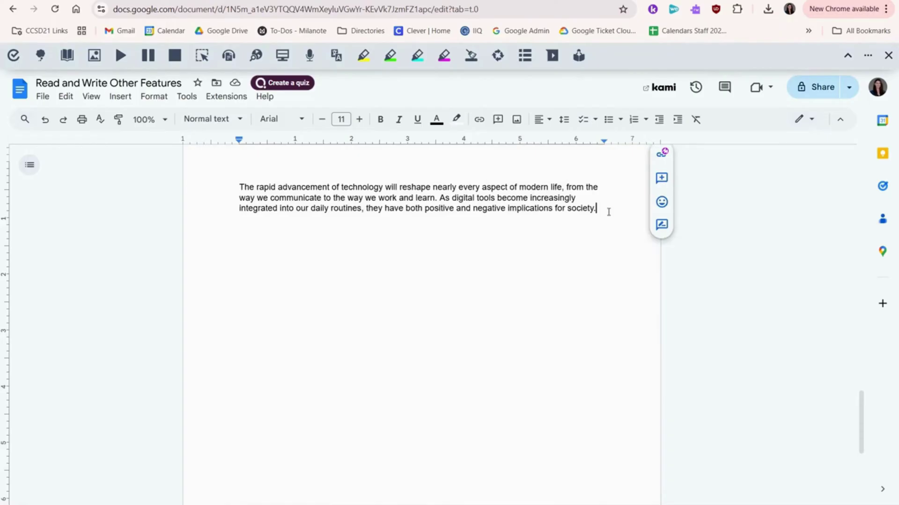
# - Turn the whole paragraph into an audio file with Audio Maker, then select 'technology'
pyautogui.moveTo(596, 209); pyautogui.dragTo(179, 189)
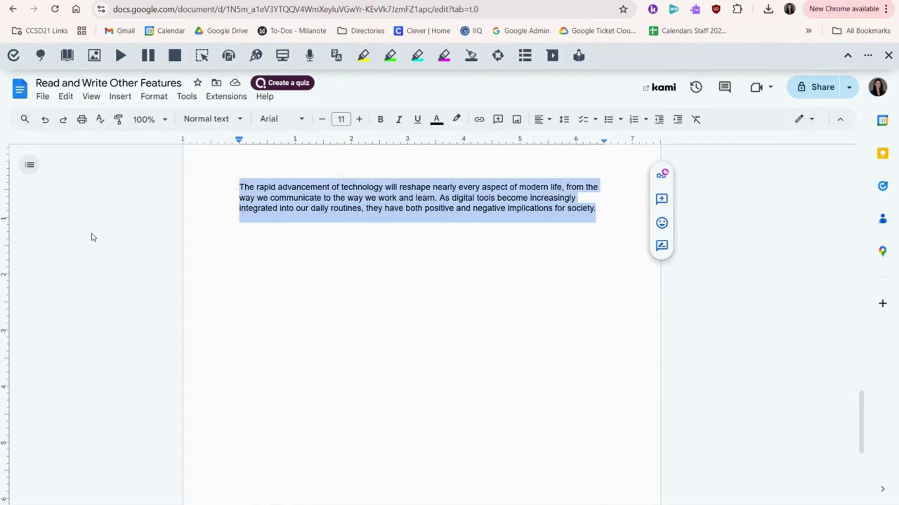
pyautogui.click(228, 55)
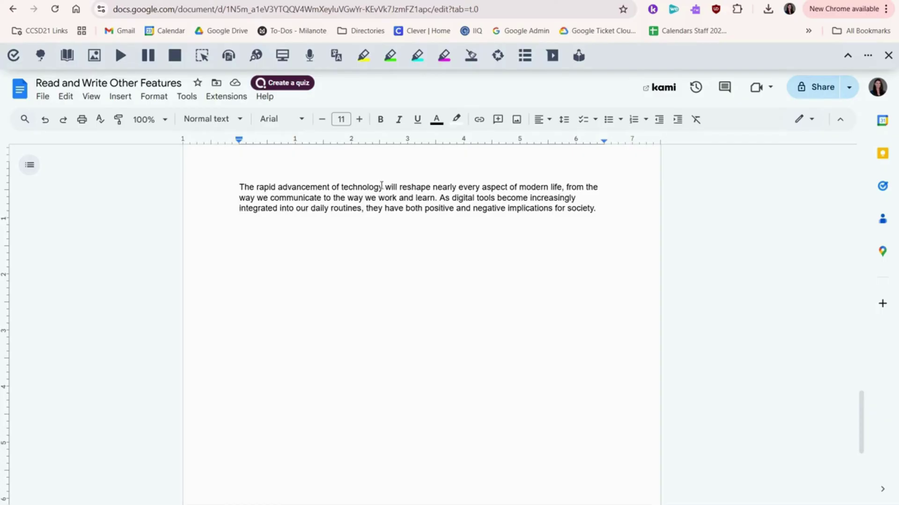
pyautogui.moveTo(384, 189); pyautogui.dragTo(342, 187)
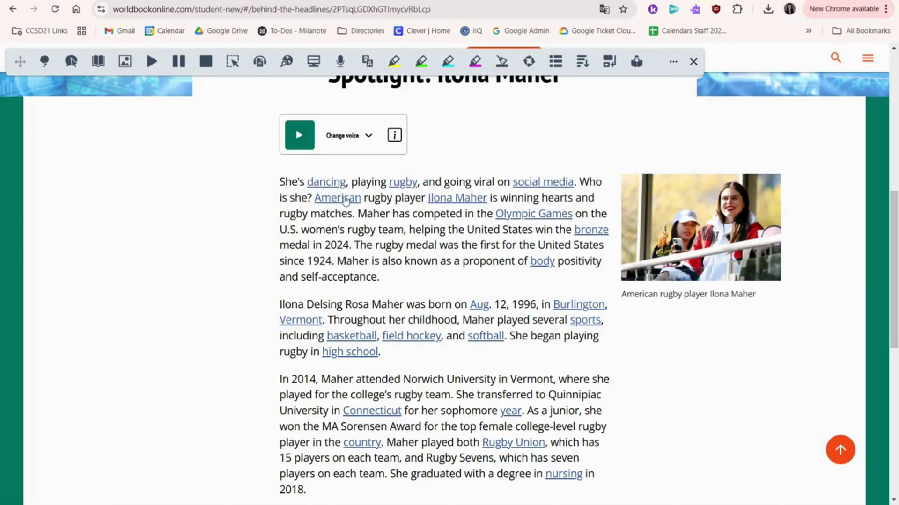
# - Simplify the rugby article's opening paragraph, then turn on the Screen Mask
pyautogui.moveTo(274, 182); pyautogui.dragTo(410, 280)
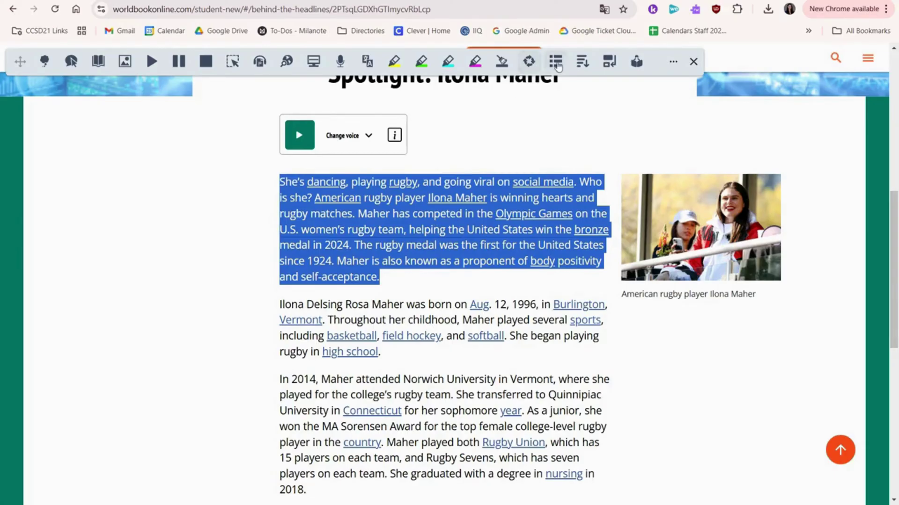
pyautogui.click(582, 61)
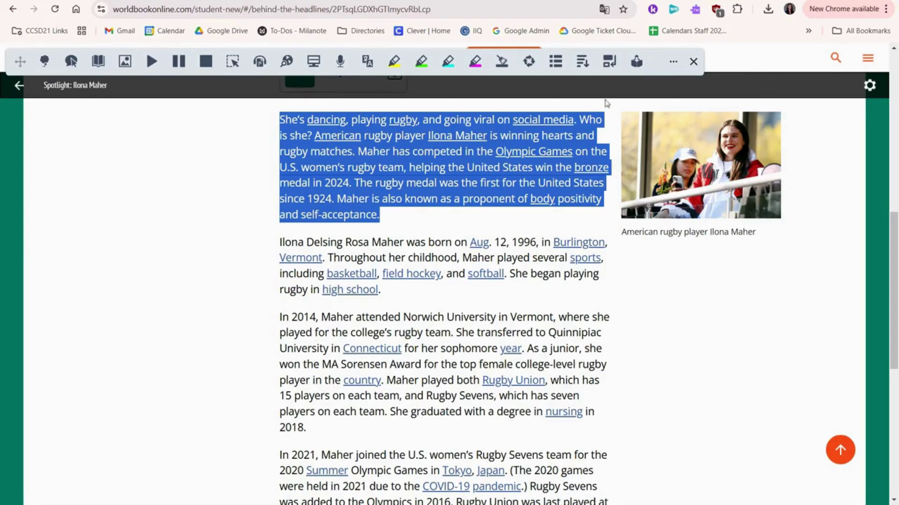
pyautogui.click(608, 63)
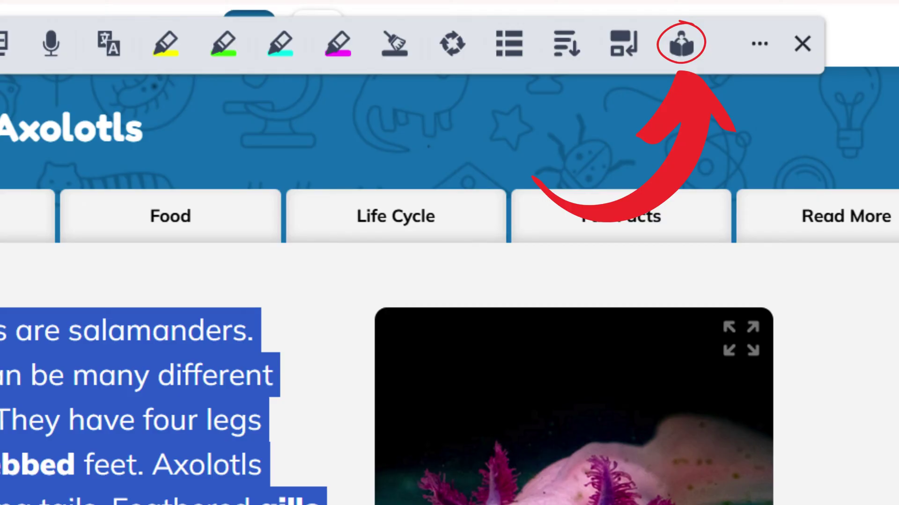
# - Open the Axolotls paragraph in Practice Reading Aloud and start a recording
pyautogui.moveTo(445, 344); pyautogui.dragTo(273, 201)
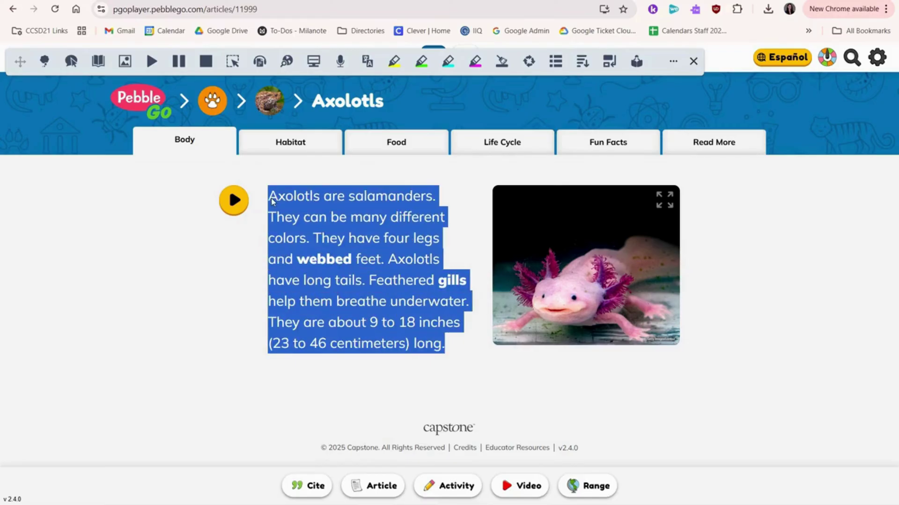
pyautogui.click(636, 61)
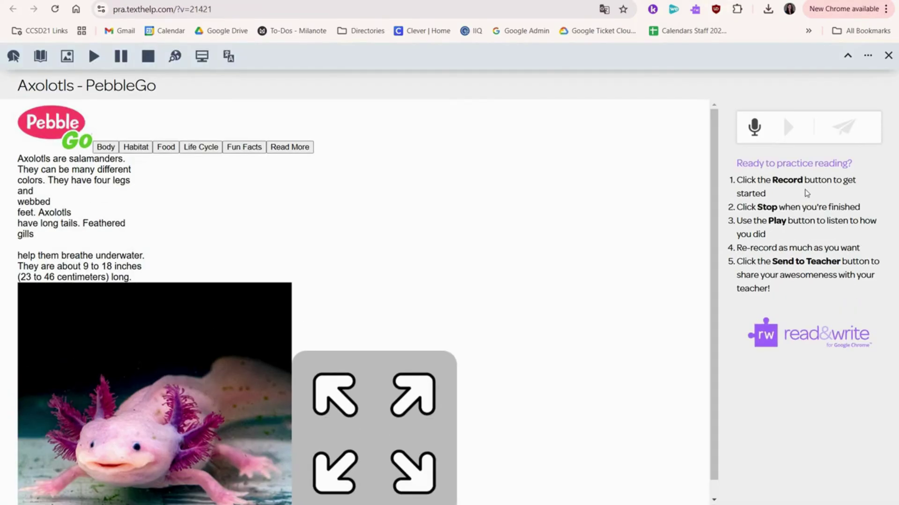
pyautogui.click(752, 138)
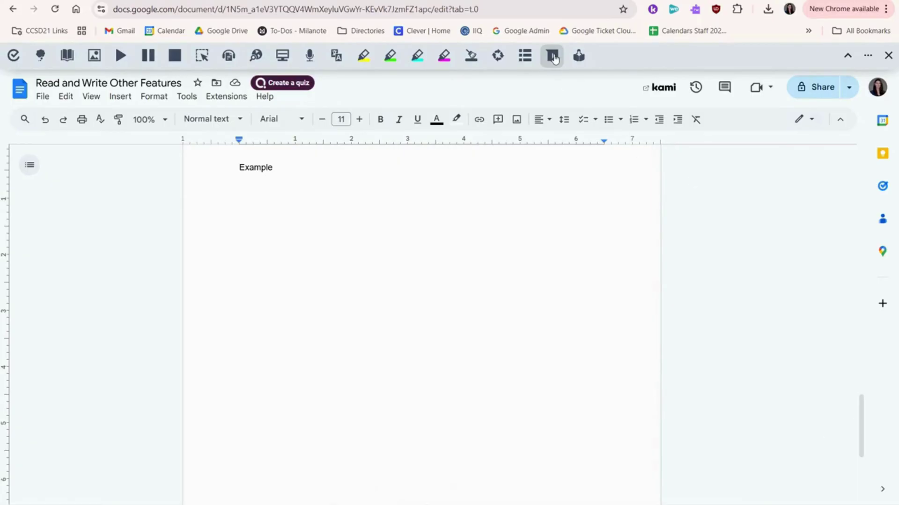
# - Record a voice note comment on 'Example', post it, and play it back
pyautogui.click(444, 120)
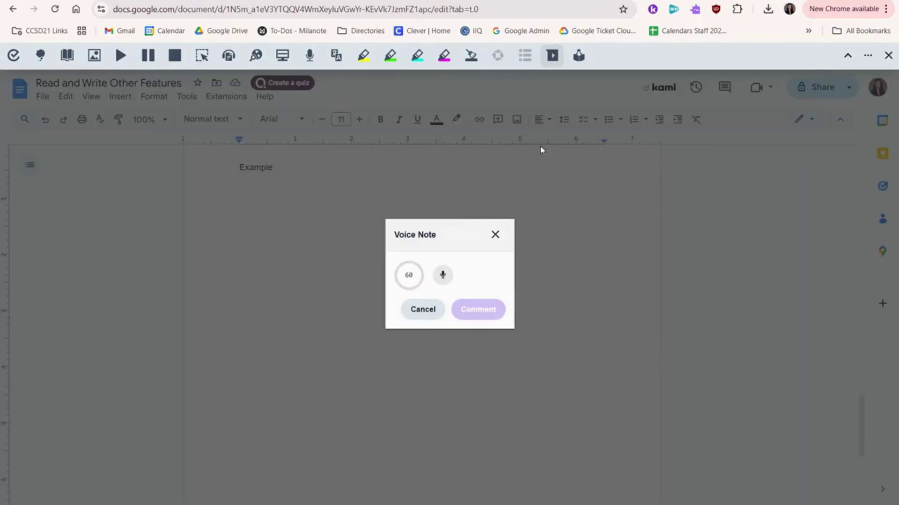
pyautogui.click(442, 277)
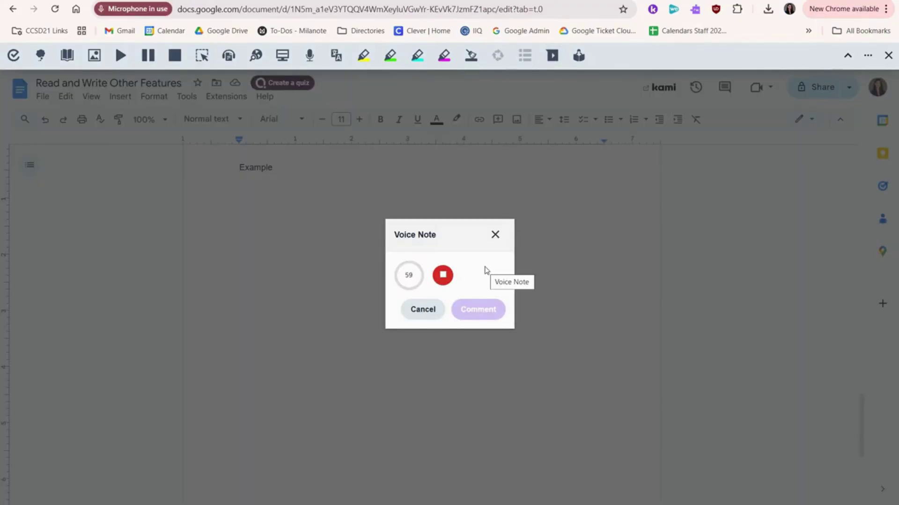
pyautogui.click(485, 310)
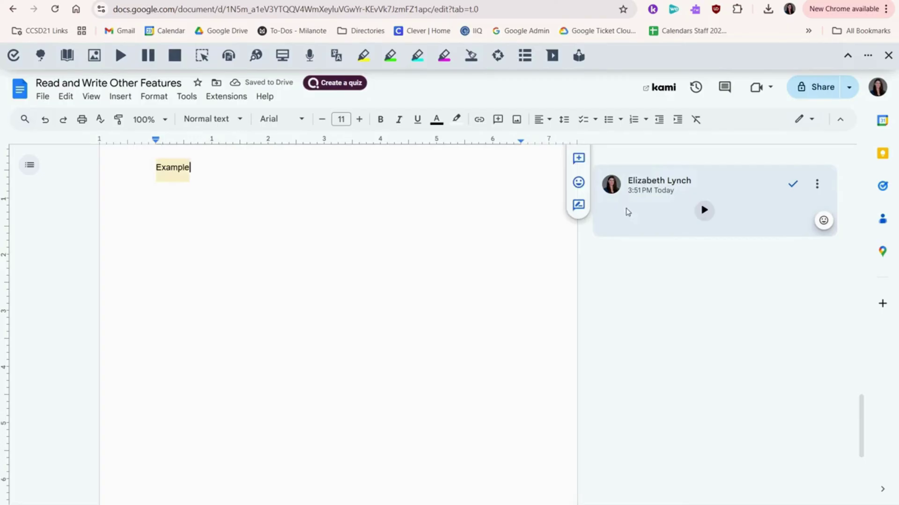
pyautogui.click(626, 211)
pyautogui.click(704, 212)
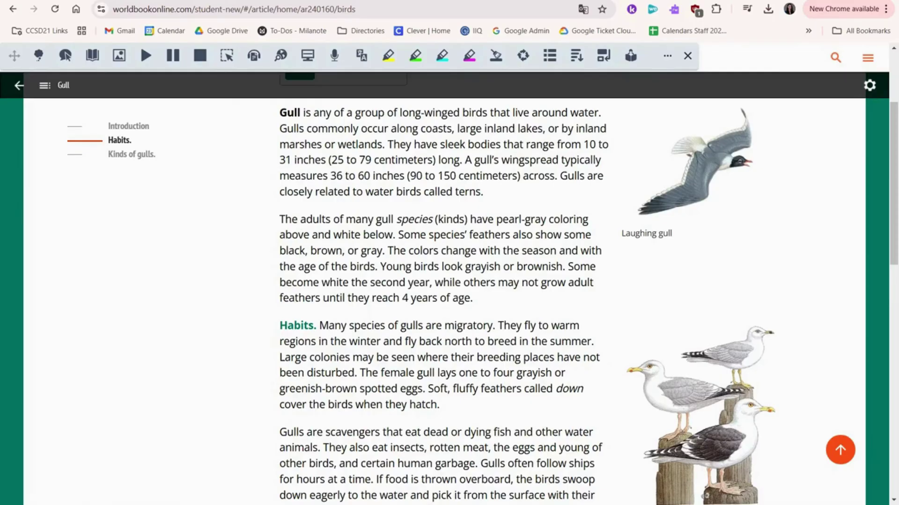
# - Turn on Hover Speech to read the Gull article's opening sentence aloud
pyautogui.click(111, 95)
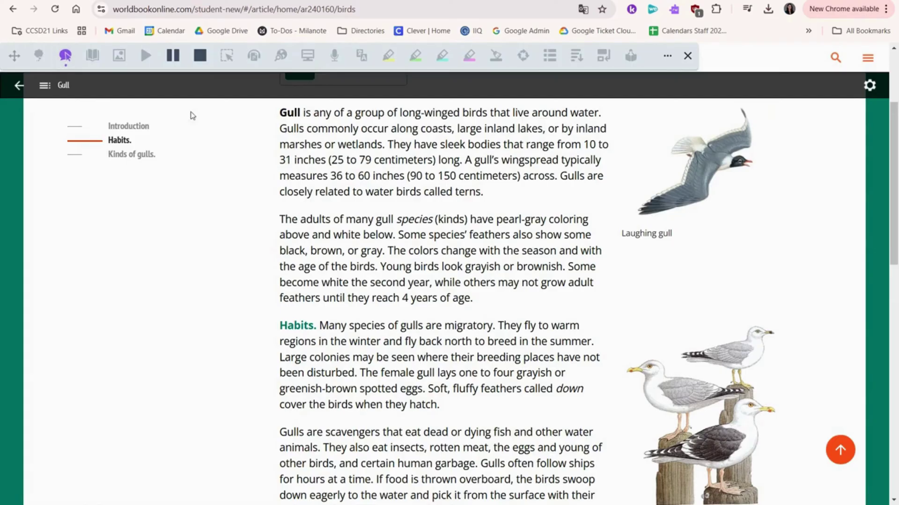
pyautogui.moveTo(289, 112)
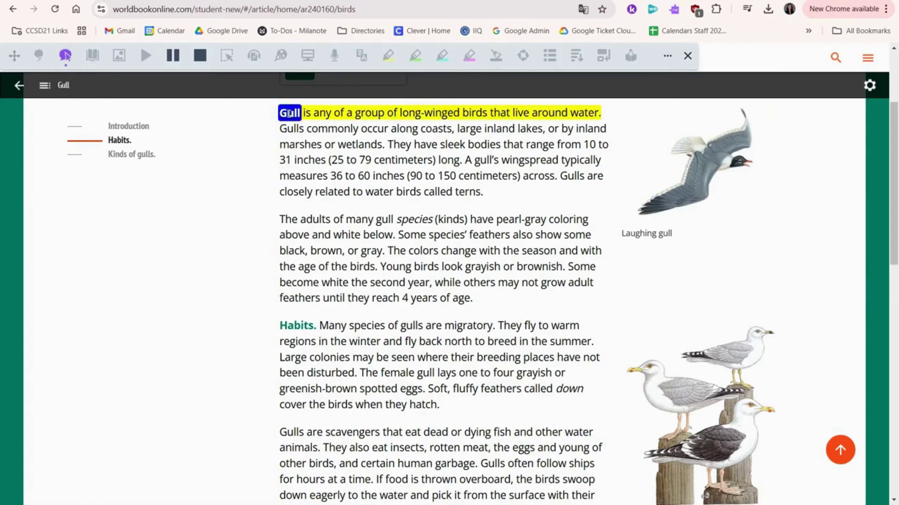